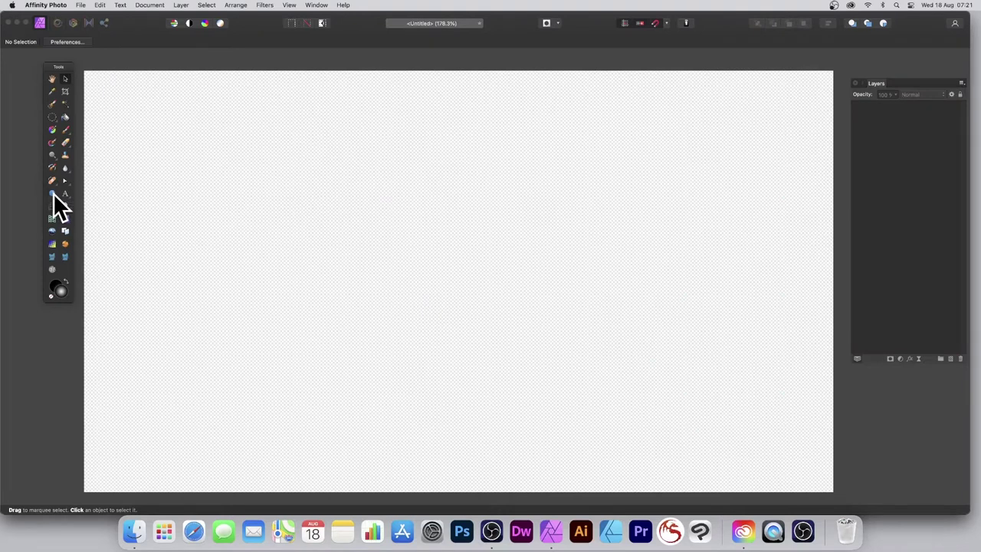
# Draw a large circle filling most of the canvas height, with an elliptical white-to-black gradient fill
pyautogui.click(52, 193)
pyautogui.moveTo(207, 93); pyautogui.dragTo(587, 466)
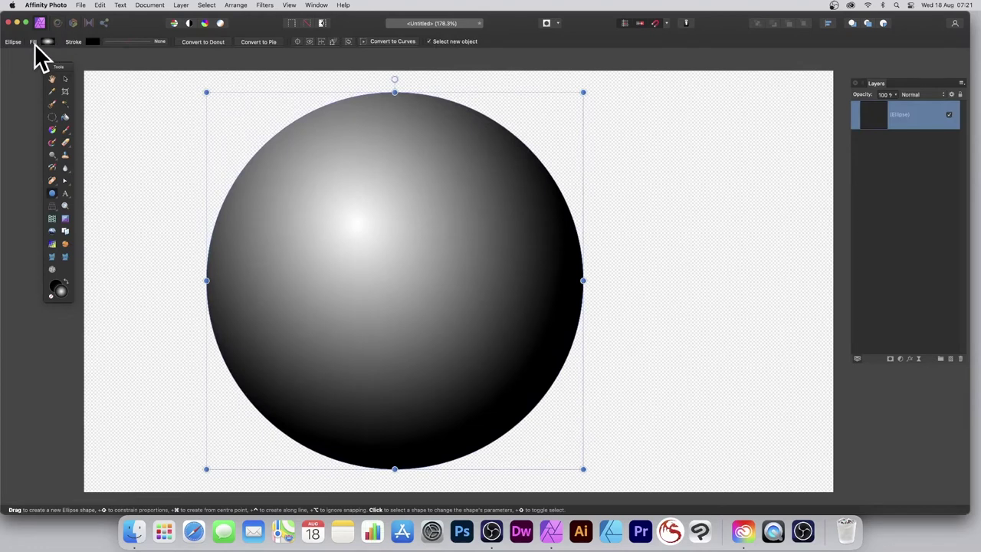
pyautogui.click(53, 142)
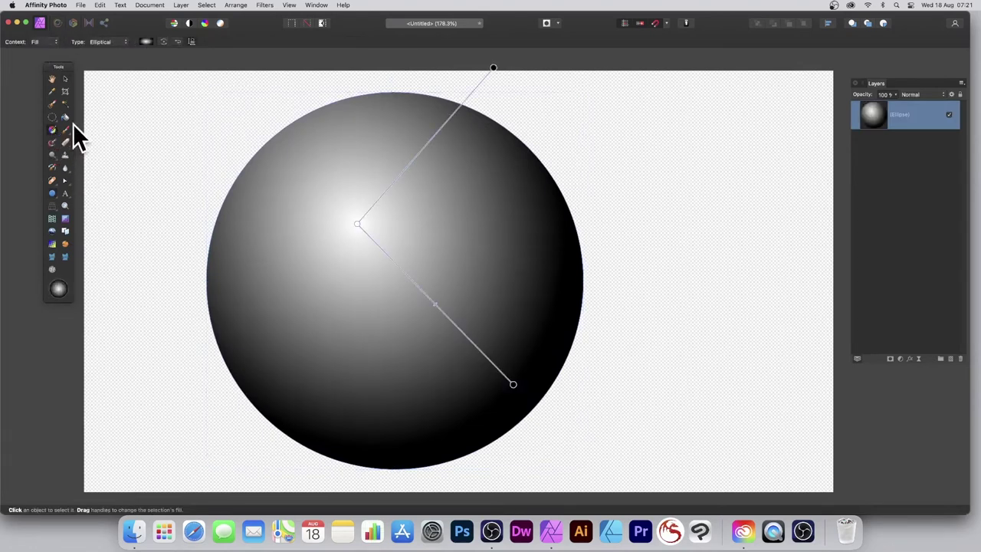
pyautogui.click(102, 41)
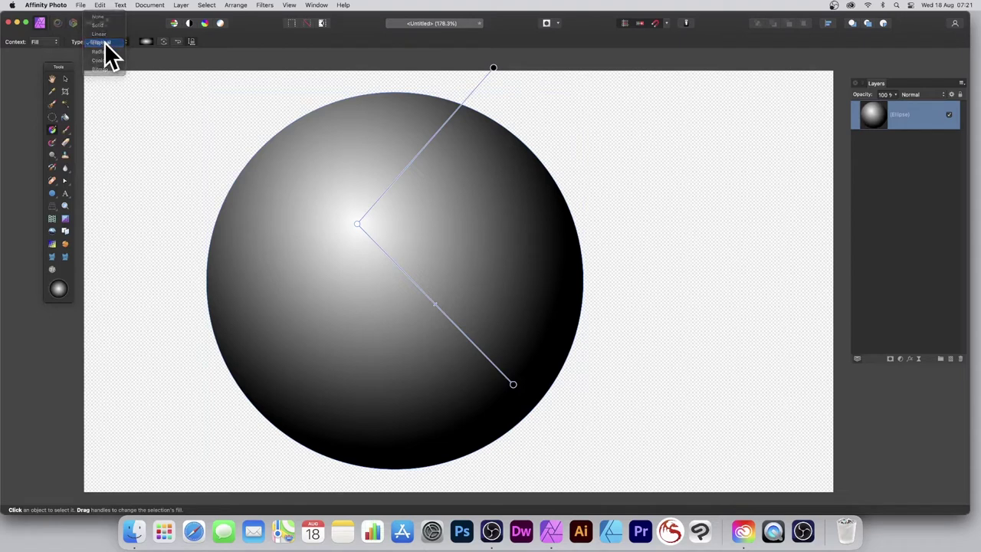
pyautogui.click(105, 44)
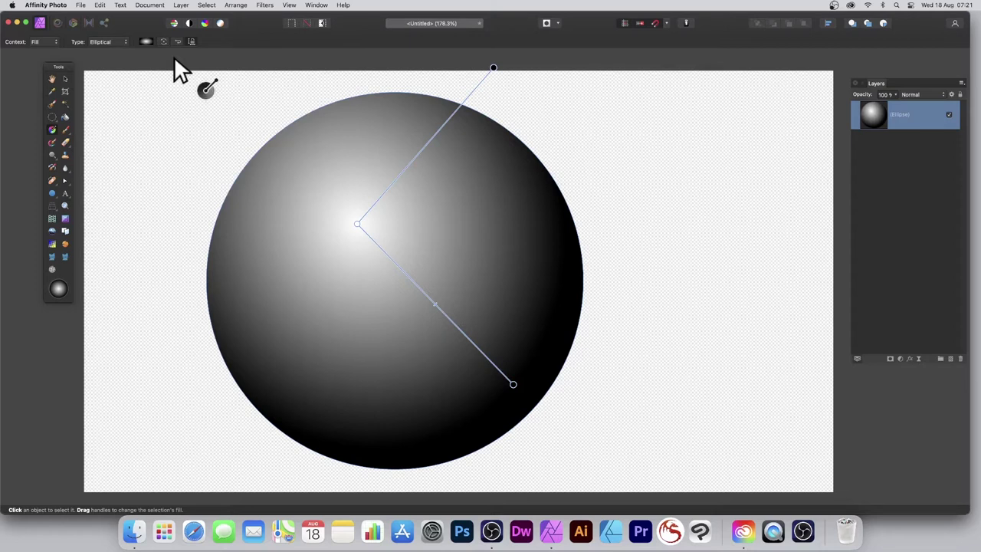
# Rasterise the gradient circle into a pixel layer and create a linked duplicate of it
pyautogui.click(183, 7)
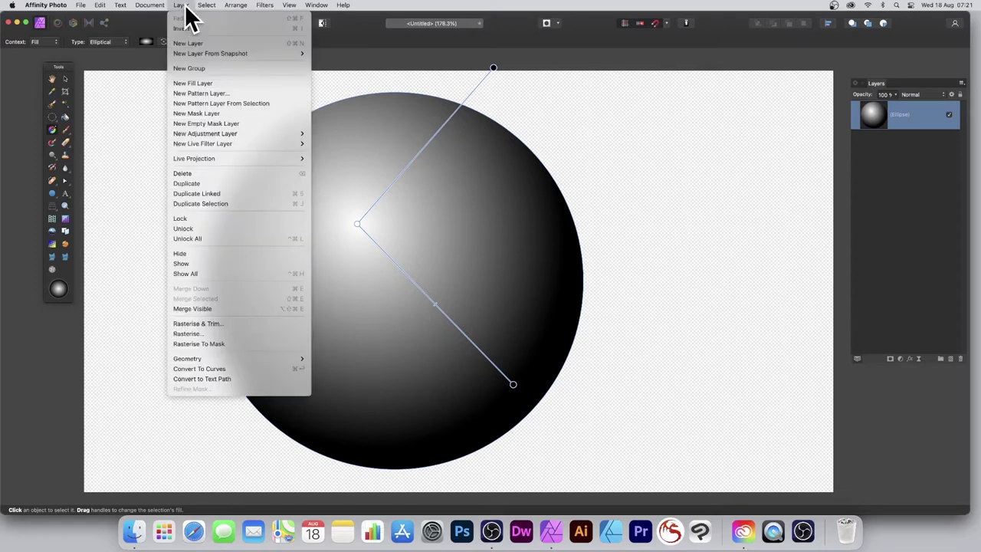
pyautogui.click(217, 347)
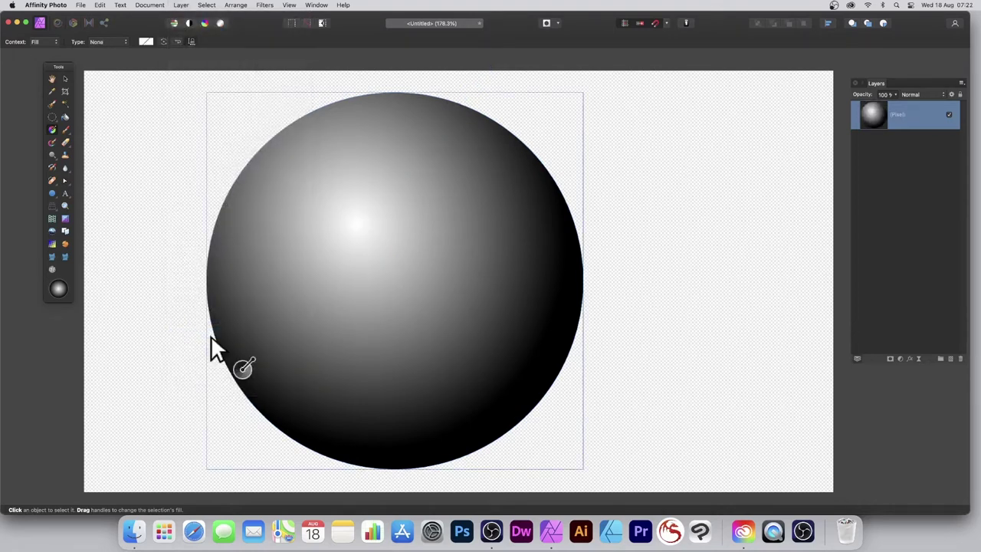
pyautogui.click(181, 6)
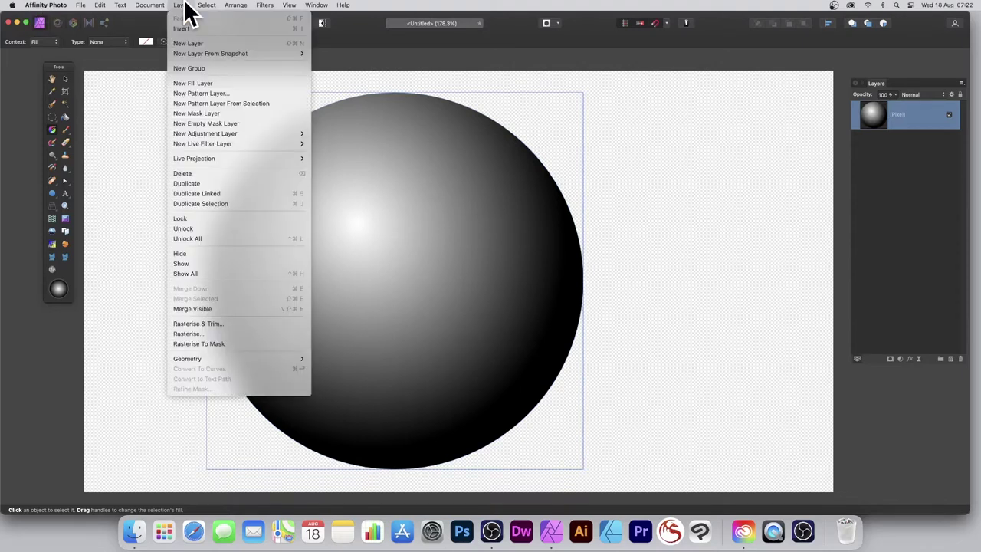
pyautogui.click(238, 195)
# Shrink the linked copy toward its lower-right corner and keep duplicating it into a series of progressively smaller overlapping spheres
pyautogui.click(66, 79)
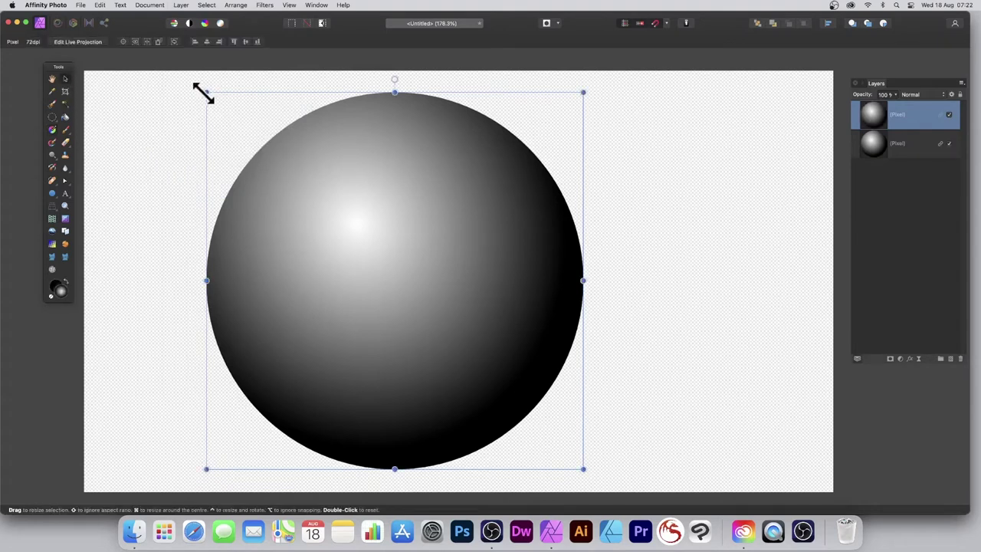
pyautogui.moveTo(206, 92); pyautogui.dragTo(233, 119)
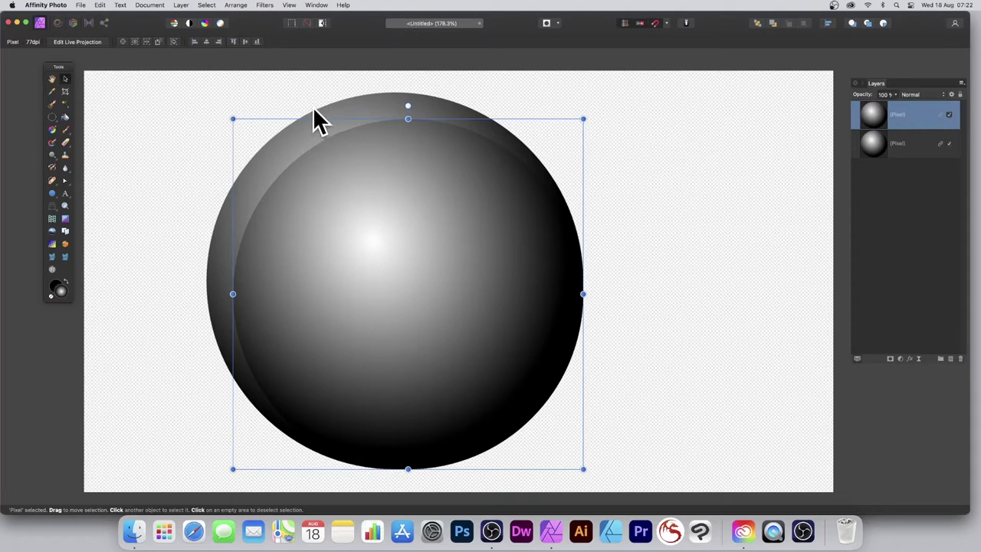
pyautogui.press('super+j')
pyautogui.moveTo(233, 119); pyautogui.dragTo(473, 360)
pyautogui.press('super+j')
pyautogui.press('super+j')
pyautogui.press('super+j')
pyautogui.press('super+j')
pyautogui.press('super+j')
pyautogui.press('super+j')
pyautogui.press('super+j')
pyautogui.press('super+j')
pyautogui.press('super+j')
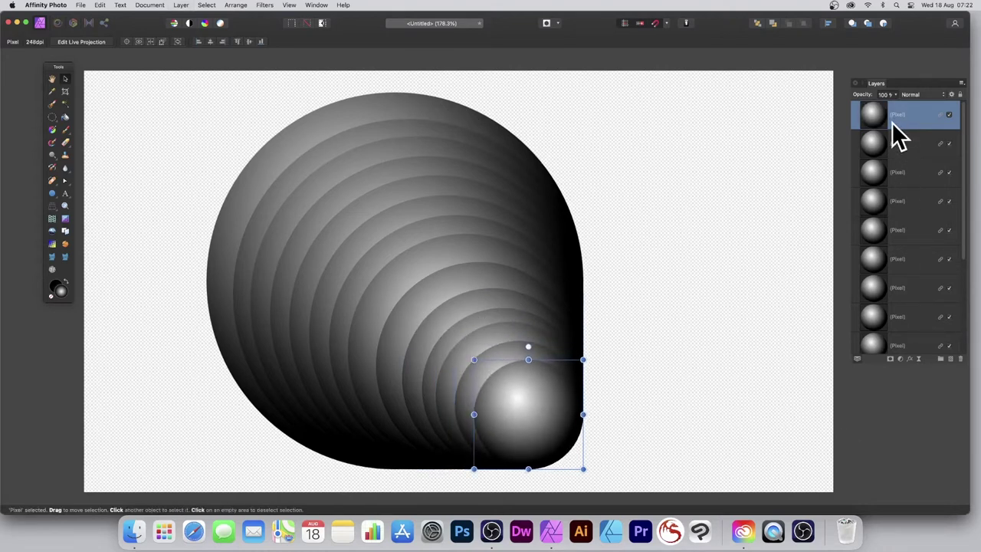
# Extend the layer list downward and set the topmost linked sphere's blend mode to Difference
pyautogui.moveTo(876, 365); pyautogui.dragTo(872, 467)
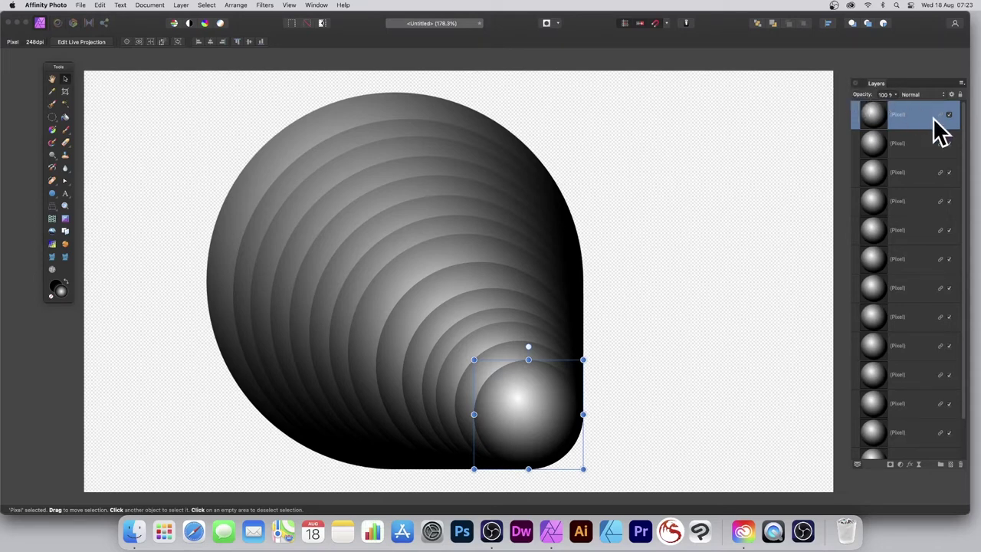
pyautogui.click(920, 95)
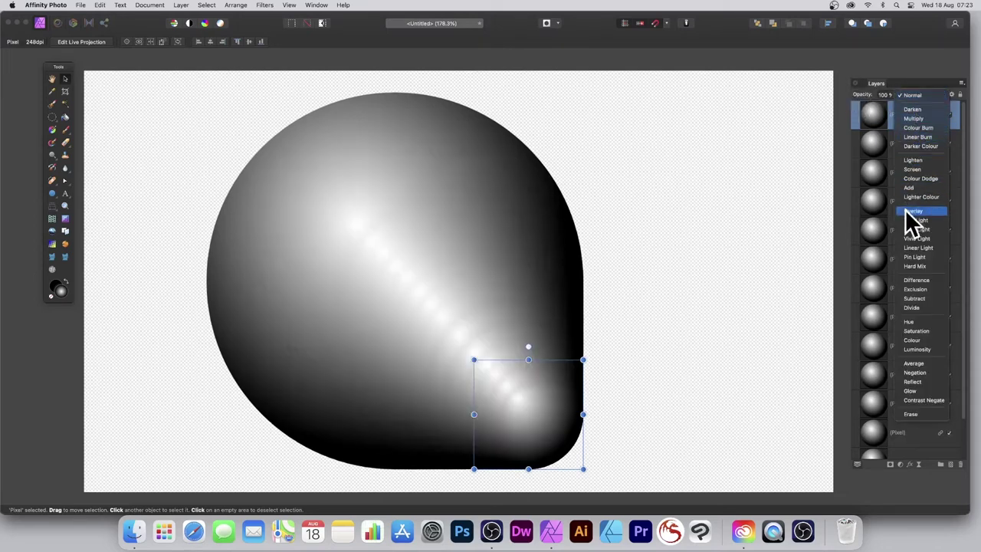
pyautogui.click(924, 281)
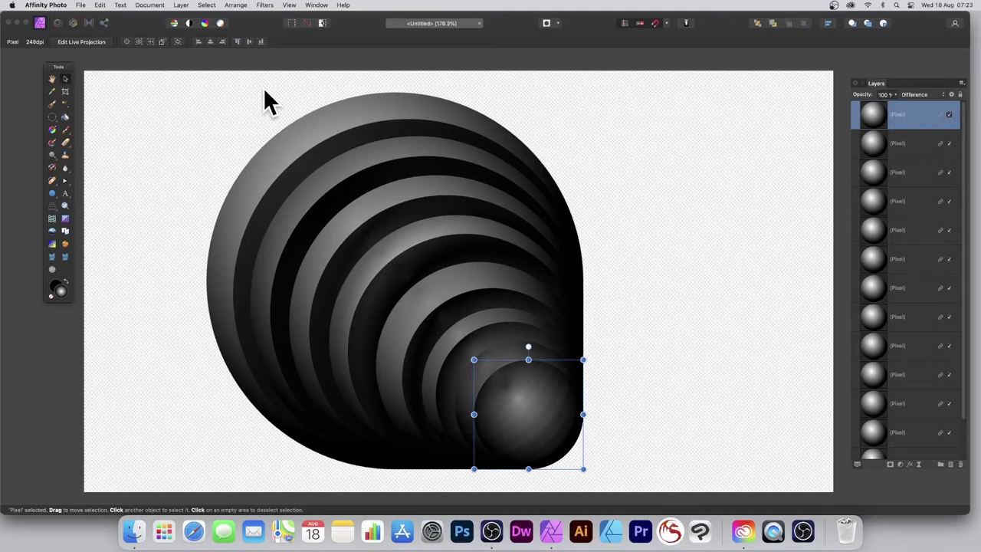
# Apply a Gaussian Blur with a radius of about 12.3 px to the linked spheres
pyautogui.click(269, 7)
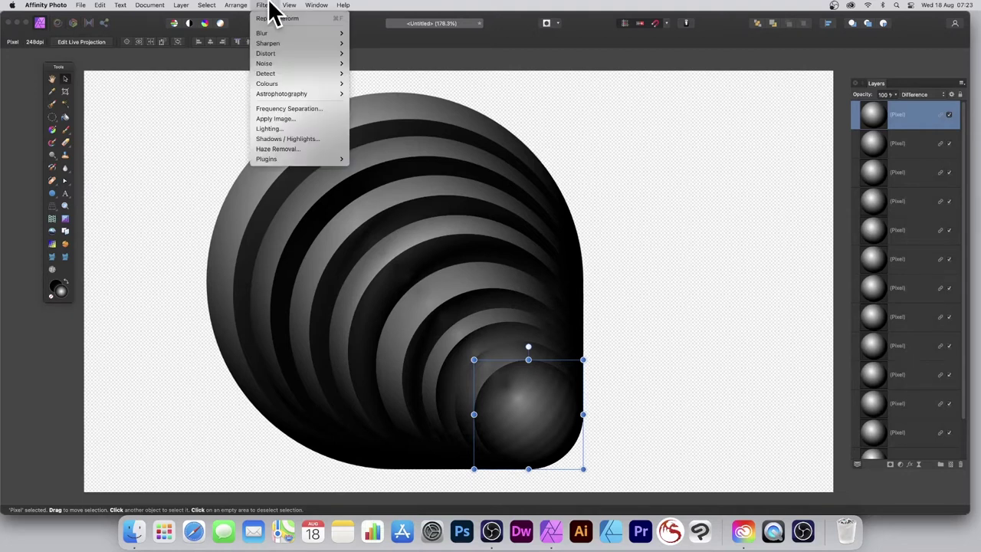
pyautogui.moveTo(274, 35)
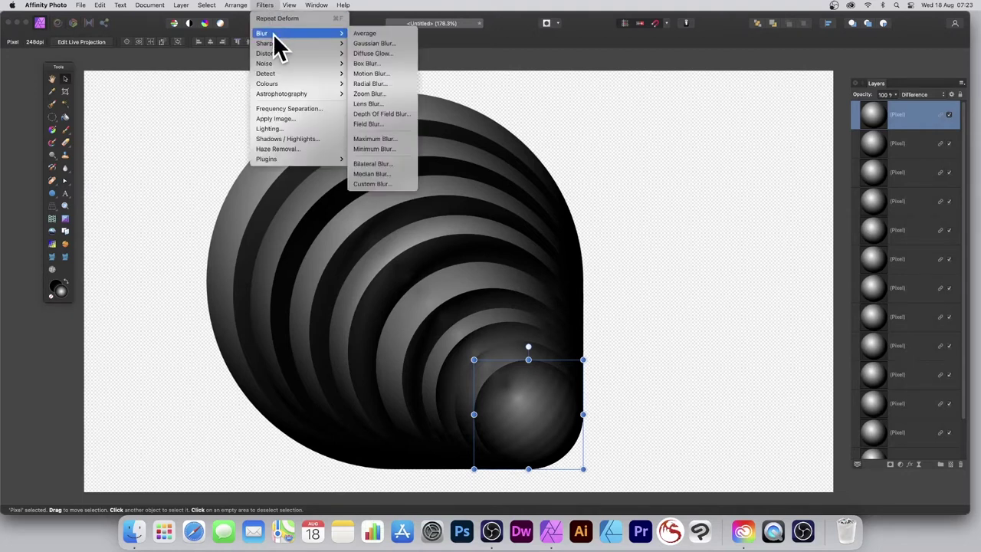
pyautogui.click(373, 44)
pyautogui.moveTo(861, 453); pyautogui.dragTo(627, 338)
pyautogui.click(635, 356)
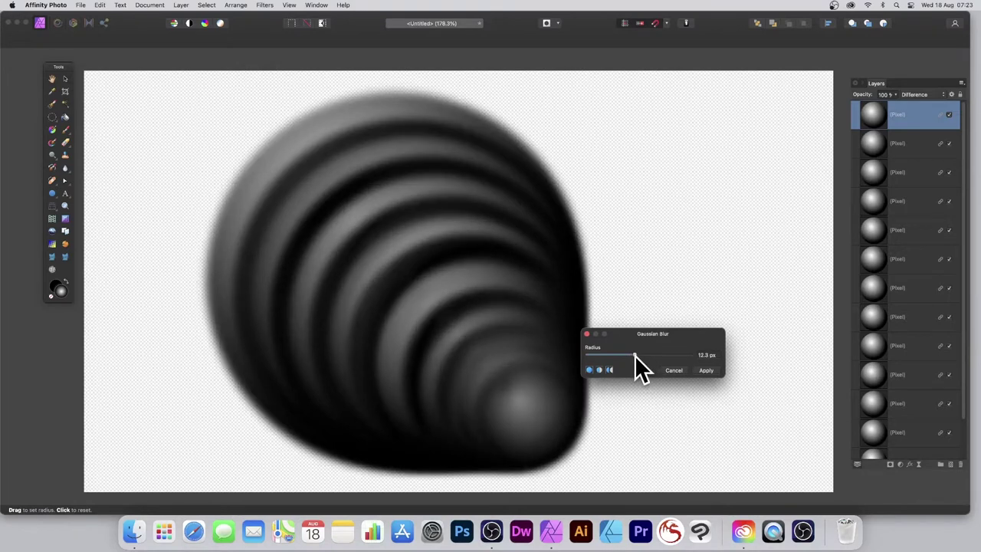
pyautogui.click(706, 370)
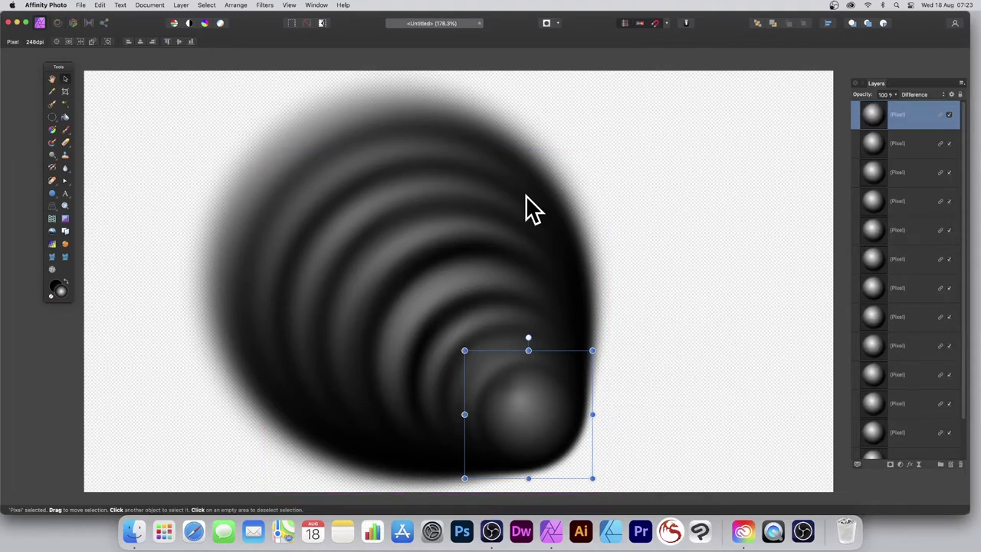
# Start the Deform filter with Rigid linear constraints and pin a ring of points around the edge of the smallest sphere
pyautogui.click(266, 6)
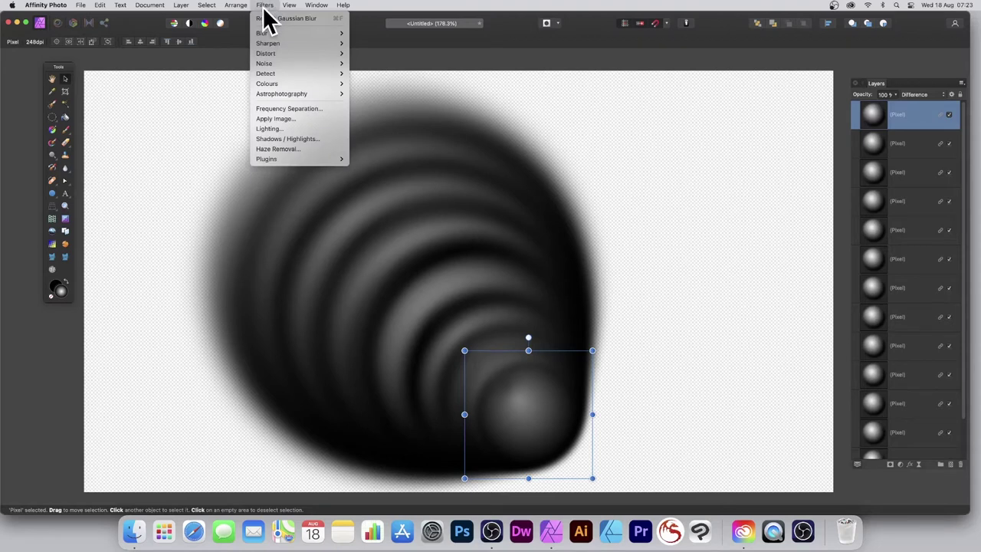
pyautogui.moveTo(270, 54)
pyautogui.click(390, 54)
pyautogui.moveTo(850, 436); pyautogui.dragTo(467, 213)
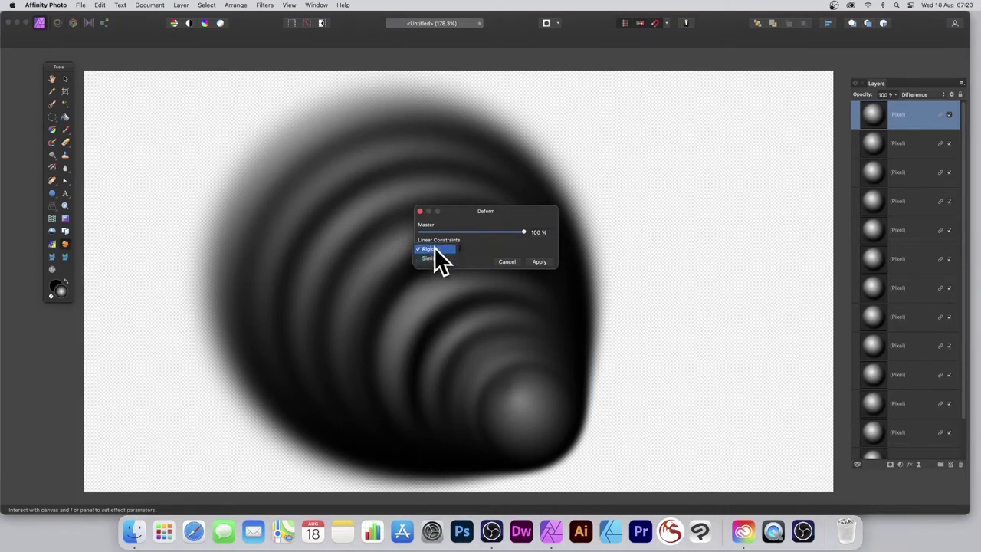
pyautogui.click(434, 249)
pyautogui.click(524, 372)
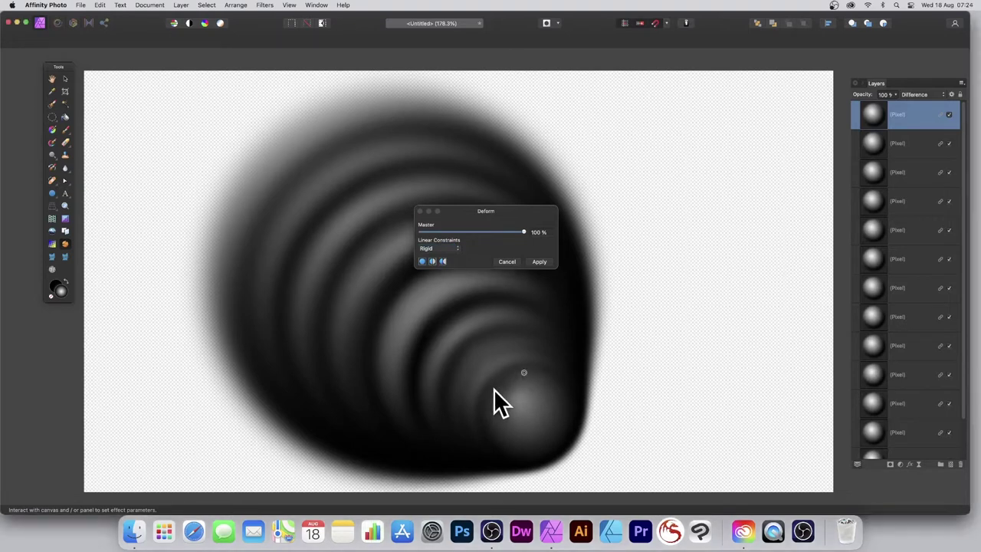
pyautogui.click(487, 412)
pyautogui.click(489, 435)
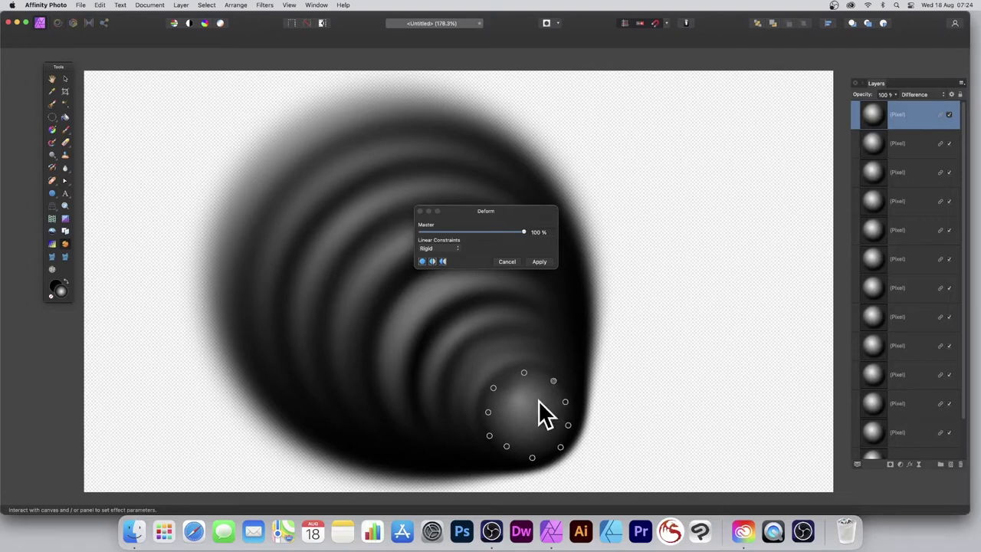
# Pull five deform points from the smallest sphere's centre outward, three leftward, one upward and one to the upper right, to form radiating ribbed bands
pyautogui.moveTo(525, 405); pyautogui.dragTo(422, 338)
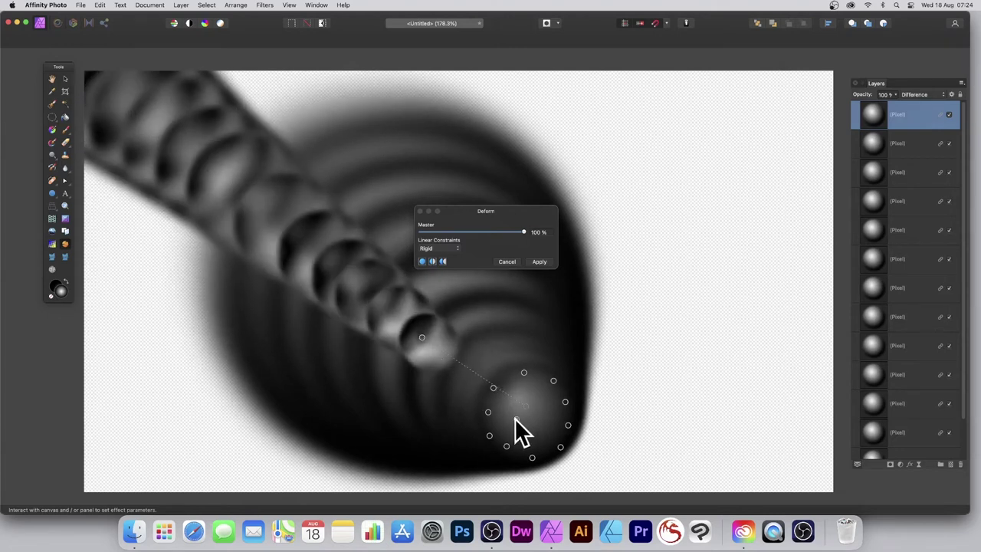
pyautogui.moveTo(516, 418); pyautogui.dragTo(371, 419)
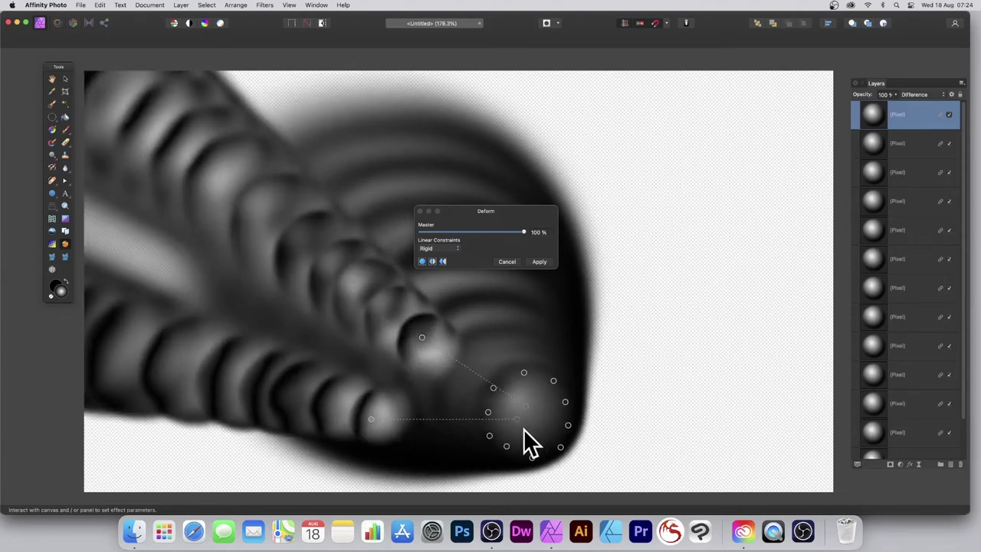
pyautogui.moveTo(529, 420); pyautogui.dragTo(334, 479)
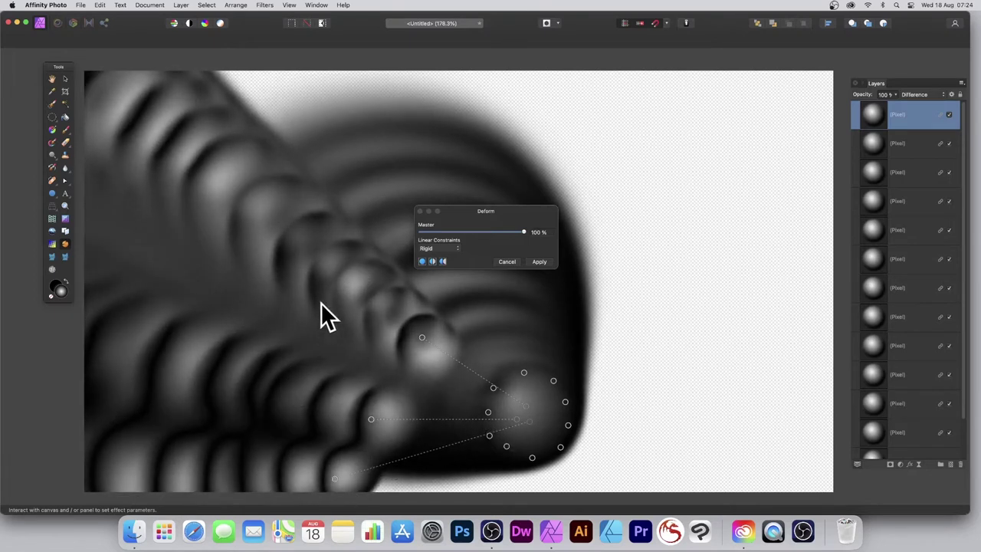
pyautogui.moveTo(540, 407); pyautogui.dragTo(511, 280)
pyautogui.moveTo(509, 405); pyautogui.dragTo(601, 300)
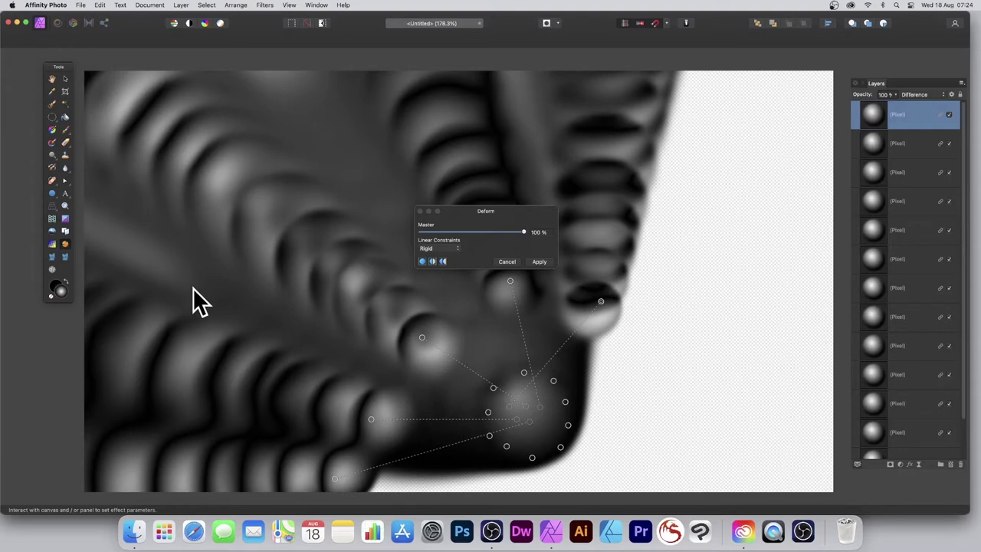
# Pull three more deform points from the sphere's centre to the right and lower right to spread the ribbed pattern there
pyautogui.moveTo(516, 409); pyautogui.dragTo(637, 374)
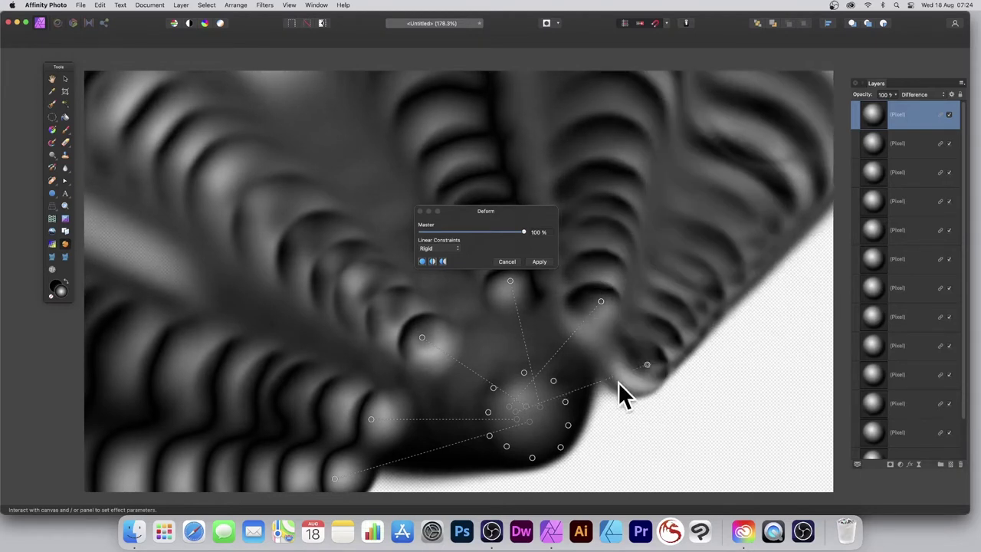
pyautogui.moveTo(533, 412); pyautogui.dragTo(634, 420)
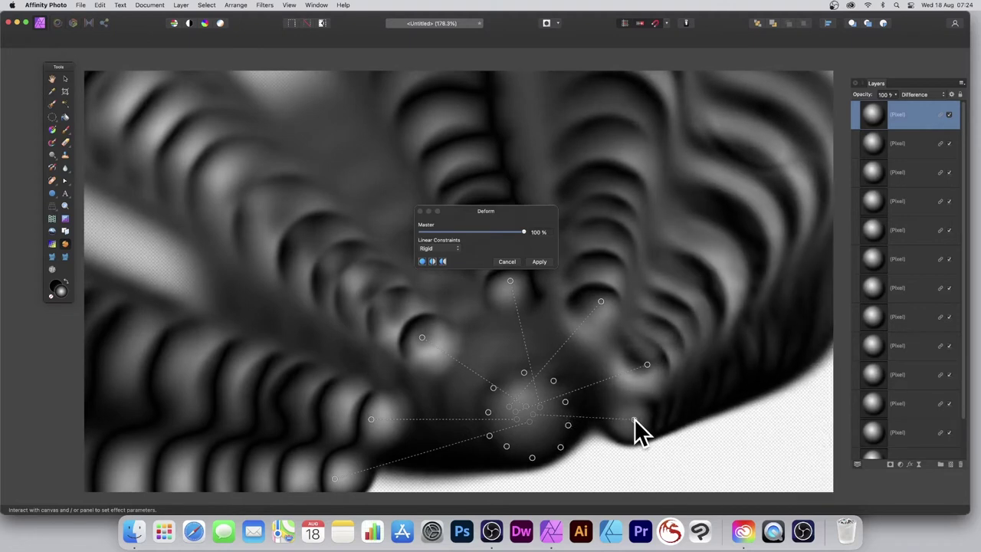
pyautogui.click(527, 414)
pyautogui.moveTo(592, 448); pyautogui.dragTo(660, 479)
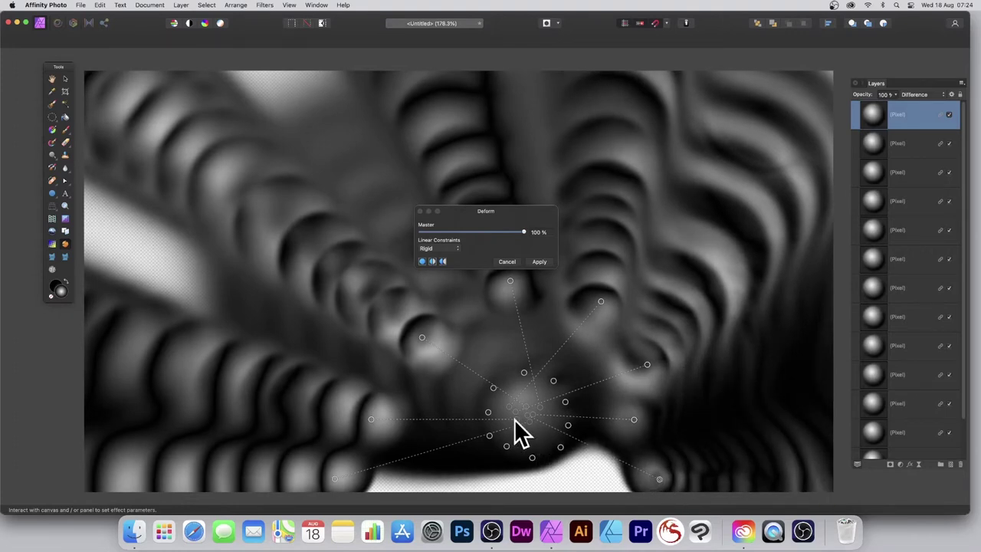
# Fill the remaining gaps with deform points pulled to the left, upper left and bottom edge, and apply the Deform filter
pyautogui.moveTo(393, 399); pyautogui.dragTo(334, 366)
pyautogui.moveTo(537, 429); pyautogui.dragTo(507, 497)
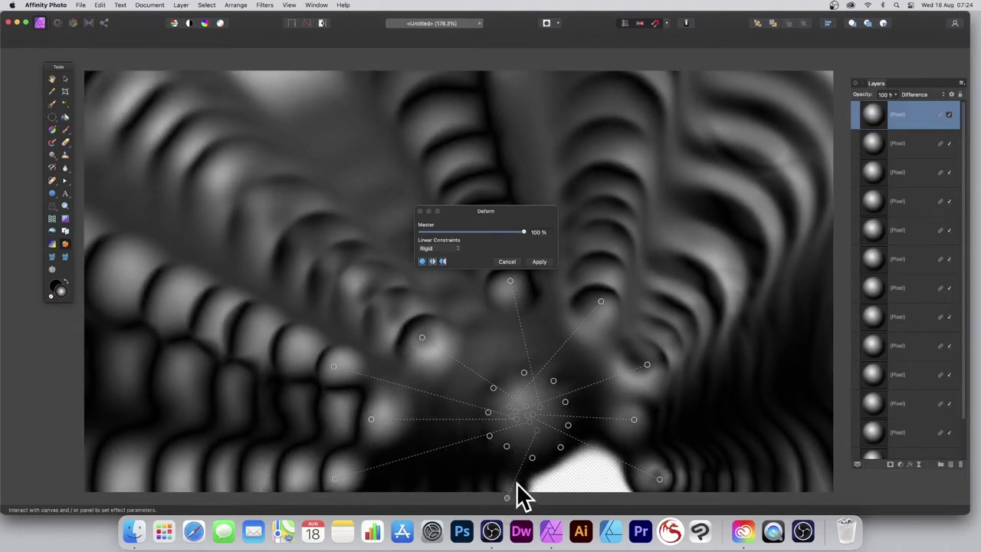
pyautogui.moveTo(553, 421); pyautogui.dragTo(592, 483)
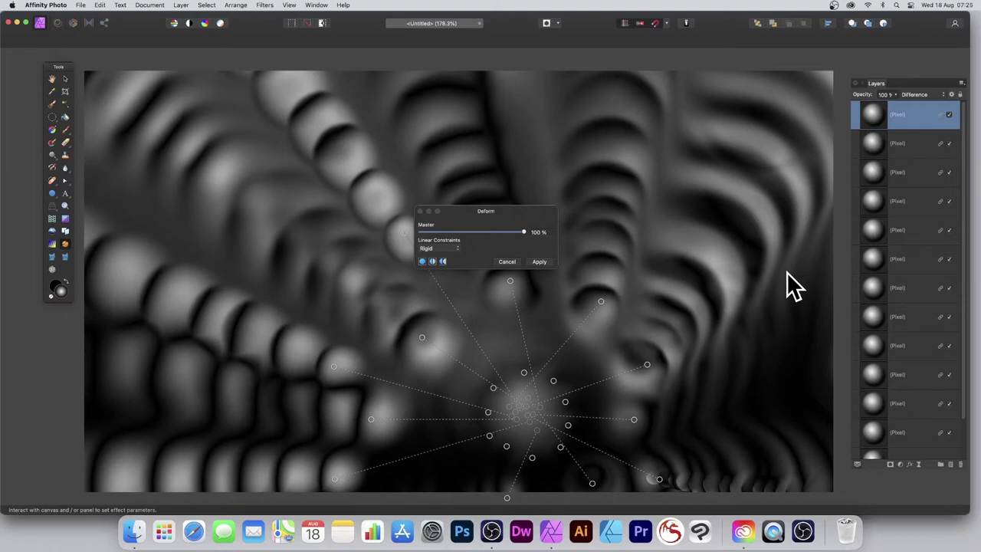
pyautogui.click(539, 260)
# Enable the 3D layer effect on the topmost linked layer and set its radius to 32 px
pyautogui.moveTo(879, 80); pyautogui.dragTo(804, 48)
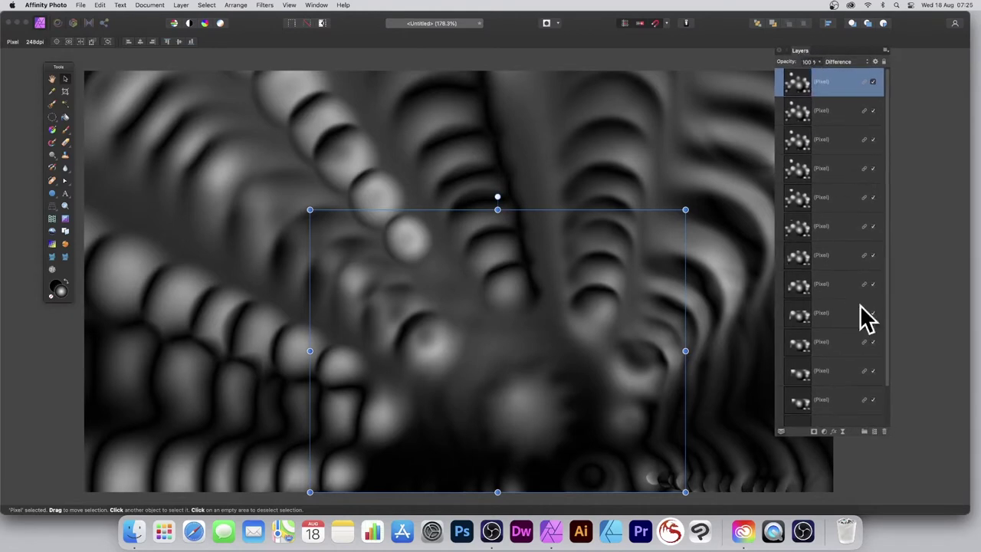
pyautogui.click(838, 433)
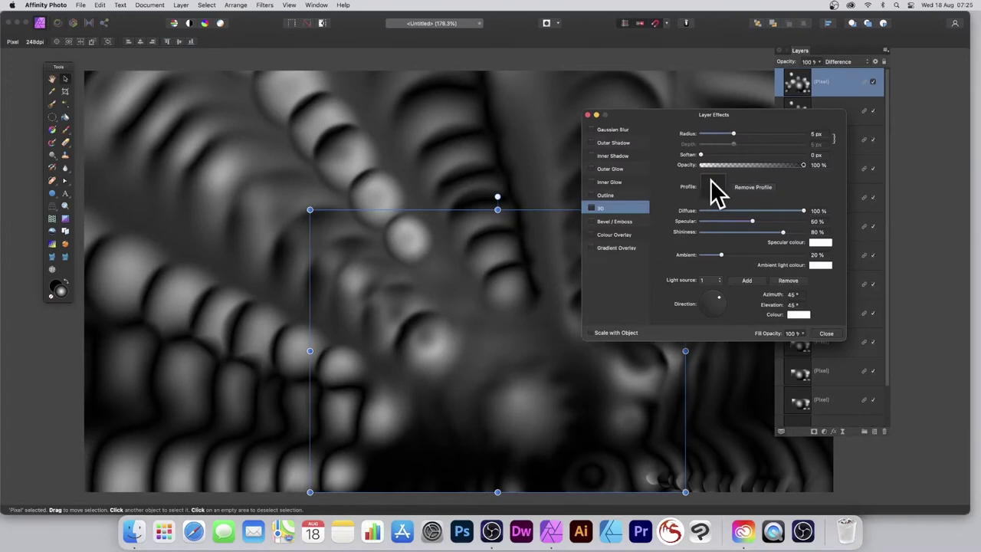
pyautogui.click(591, 207)
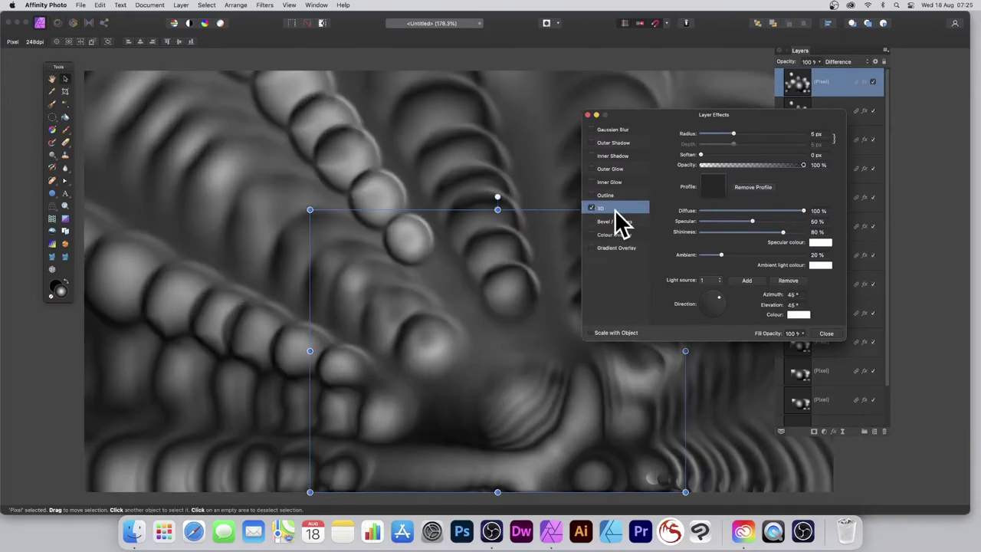
pyautogui.moveTo(617, 114); pyautogui.dragTo(711, 119)
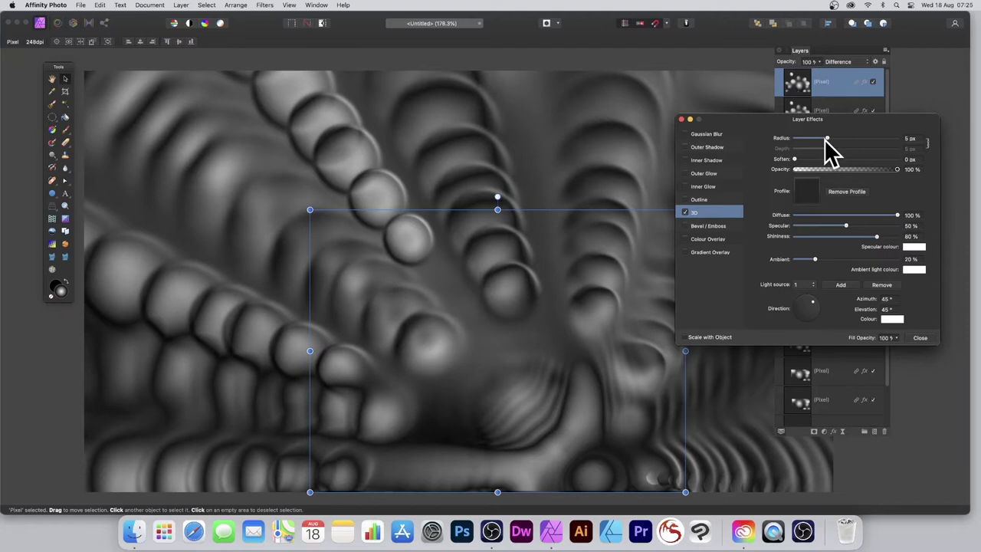
pyautogui.moveTo(825, 139); pyautogui.dragTo(865, 138)
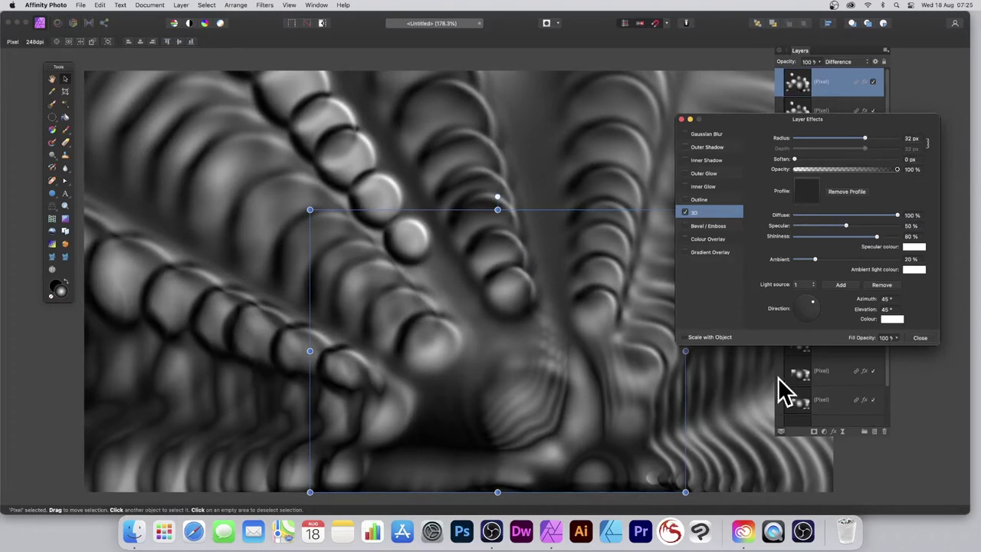
# Set the 3D effect's soften amount to 0.6 px
pyautogui.moveTo(796, 158)
pyautogui.mouseDown()
pyautogui.moveTo(813, 159)
pyautogui.moveTo(802, 159)
pyautogui.mouseUp()
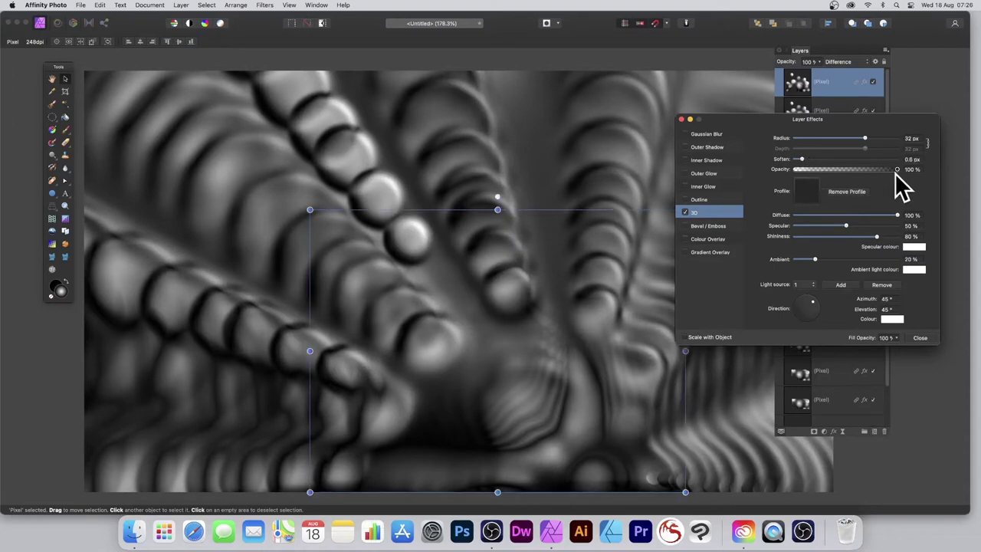
# Try the linear standard profile on the 3D effect, and remove the profile again
pyautogui.click(813, 190)
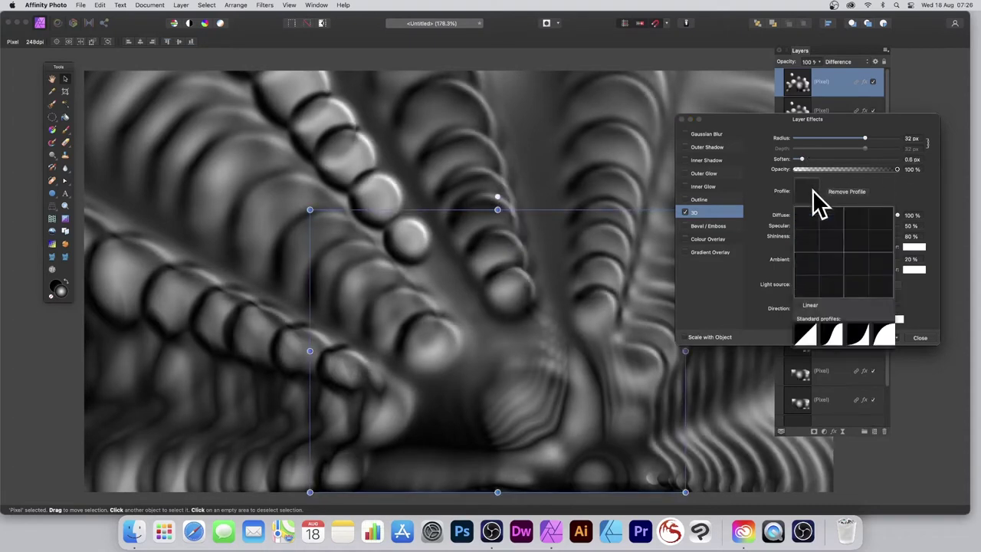
pyautogui.click(826, 334)
pyautogui.click(813, 335)
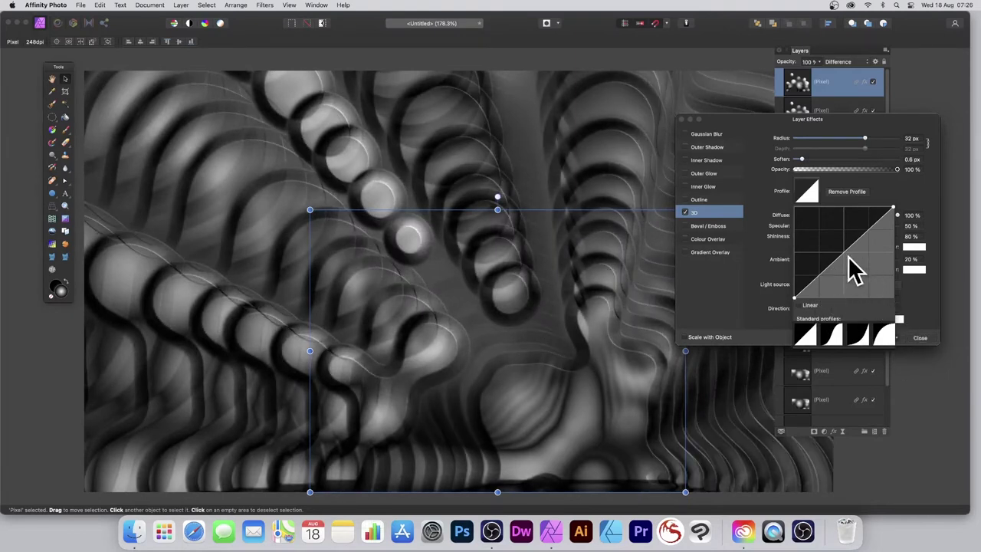
pyautogui.click(841, 193)
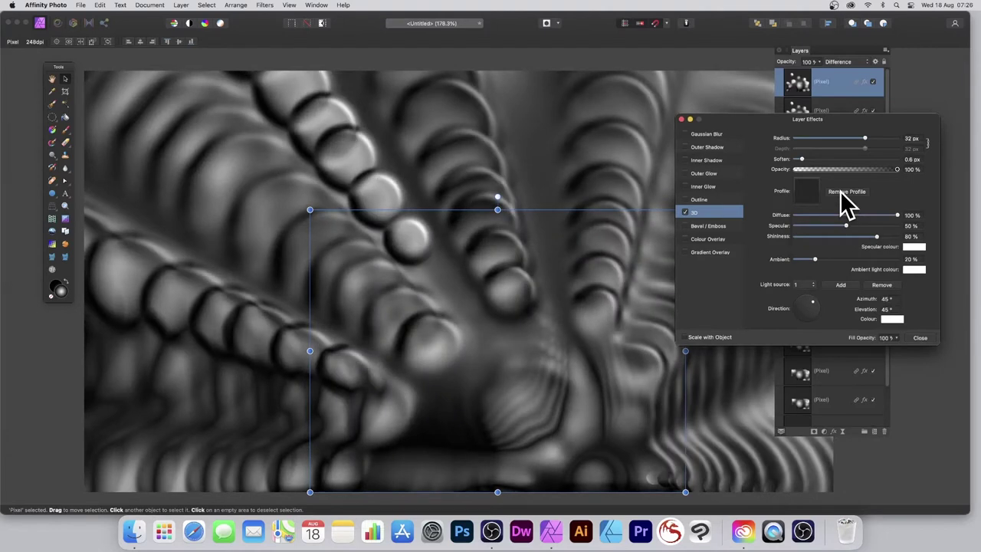
# Set the 3D effect's specular to 59% and its ambient to 14%
pyautogui.moveTo(846, 225)
pyautogui.mouseDown()
pyautogui.moveTo(865, 226)
pyautogui.moveTo(856, 226)
pyautogui.mouseUp()
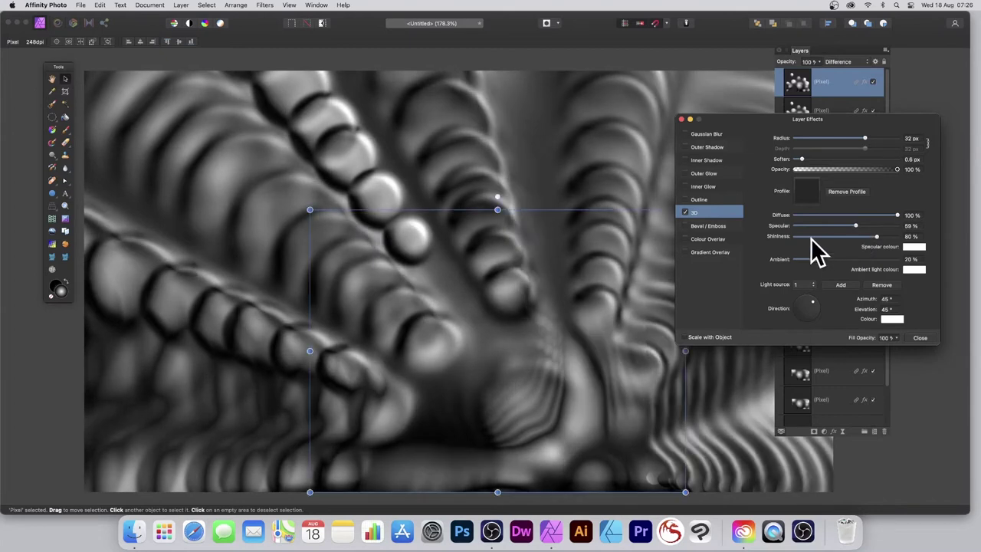
pyautogui.moveTo(815, 259)
pyautogui.mouseDown()
pyautogui.moveTo(846, 259)
pyautogui.moveTo(809, 259)
pyautogui.mouseUp()
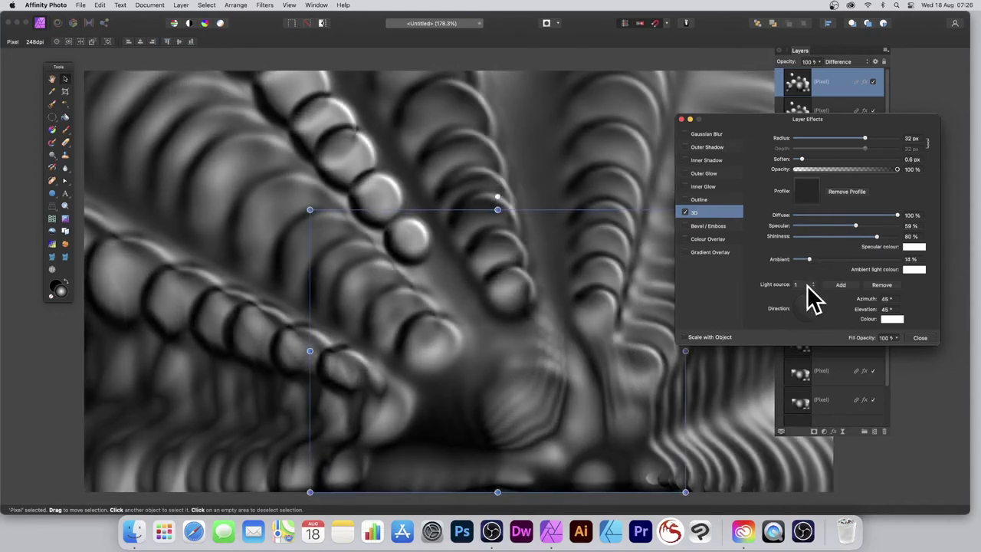
# Point the first light source at azimuth 1.5° and elevation 43.4°, and colour it magenta
pyautogui.moveTo(814, 313)
pyautogui.mouseDown()
pyautogui.moveTo(799, 309)
pyautogui.moveTo(813, 319)
pyautogui.moveTo(806, 311)
pyautogui.moveTo(816, 306)
pyautogui.mouseUp()
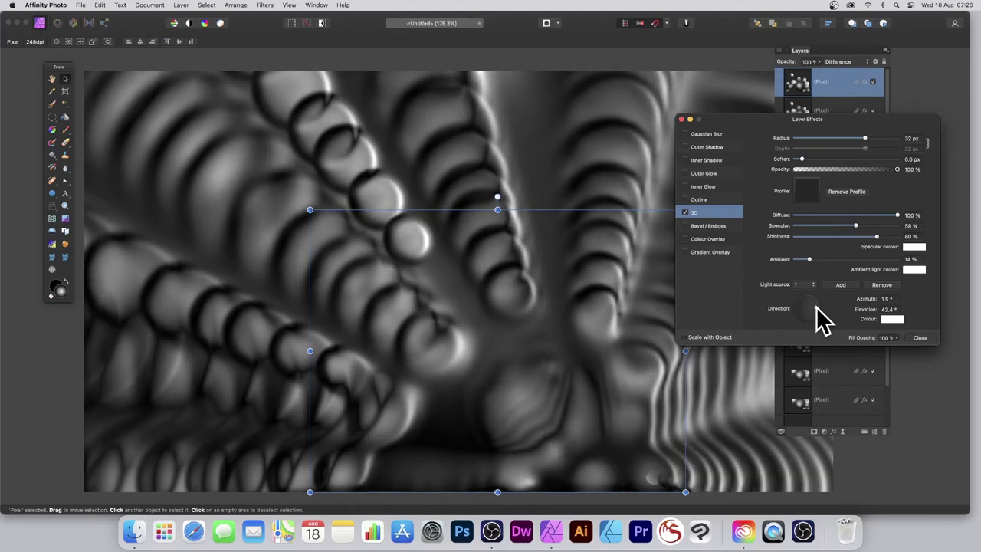
pyautogui.click(893, 319)
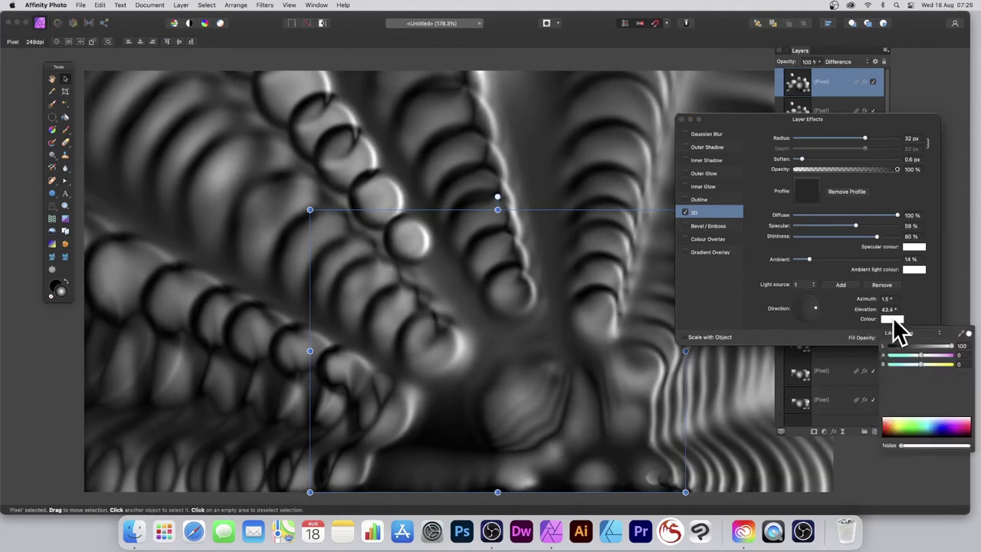
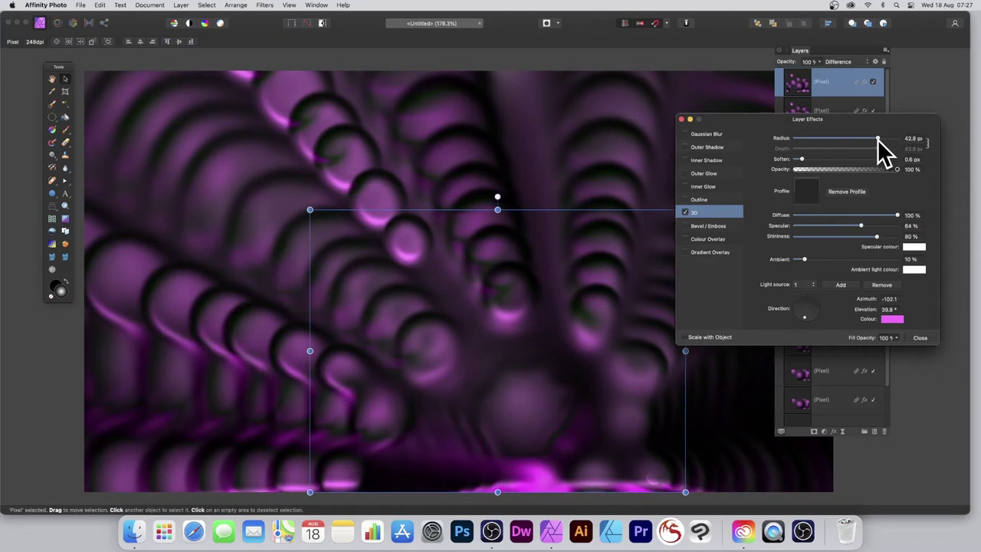
# Add a second light source to the 3D effect and colour it green with LAB lightness 72 and A -63
pyautogui.click(841, 285)
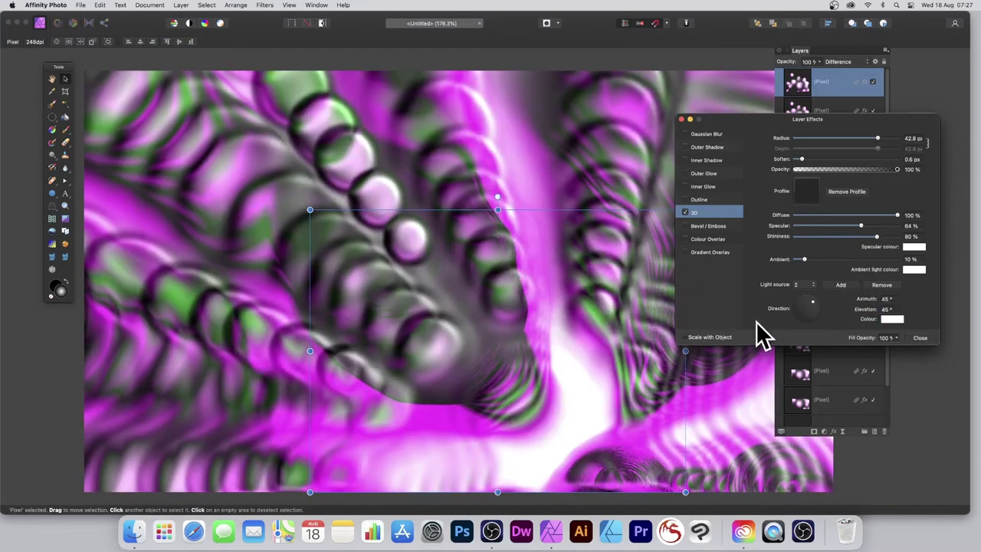
pyautogui.click(892, 320)
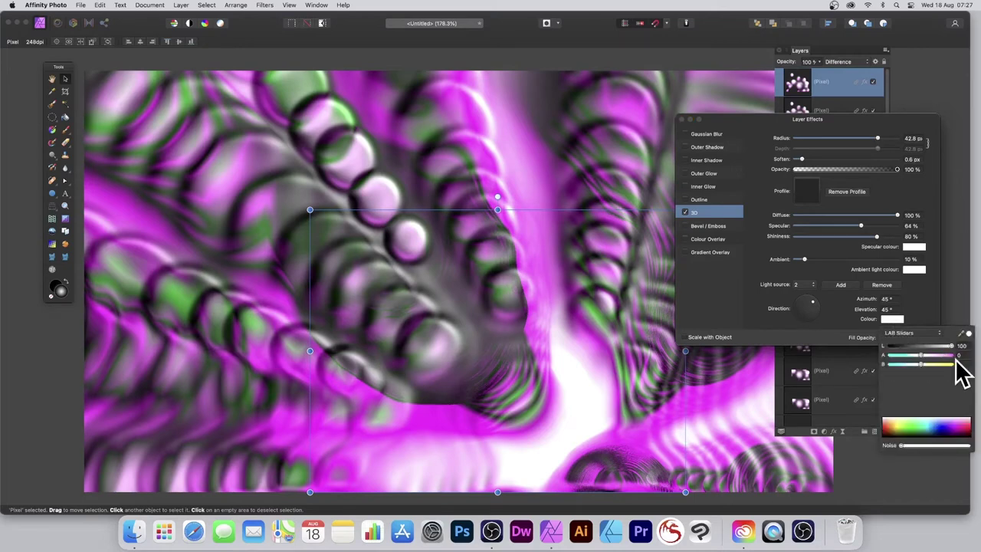
pyautogui.click(910, 357)
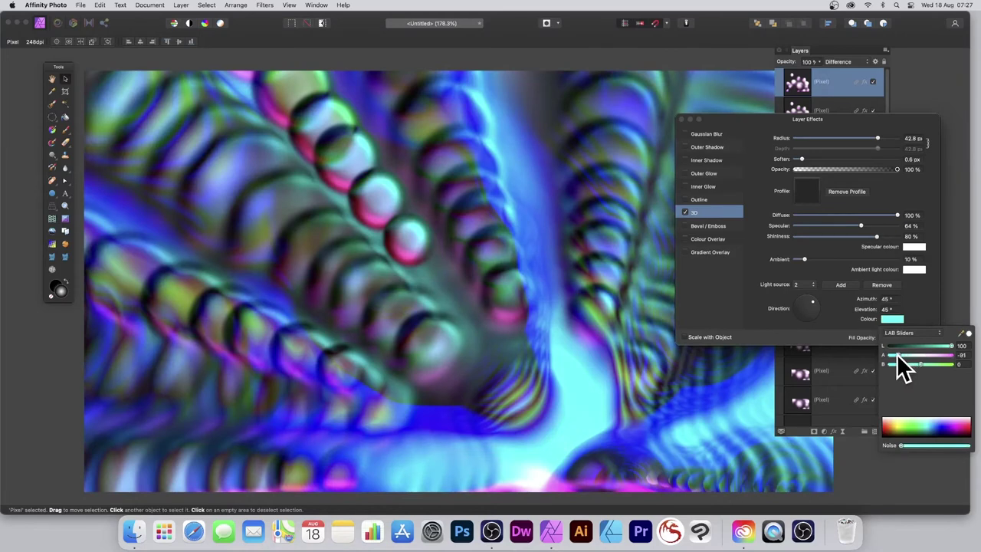
pyautogui.moveTo(887, 355); pyautogui.dragTo(935, 346)
pyautogui.click(930, 347)
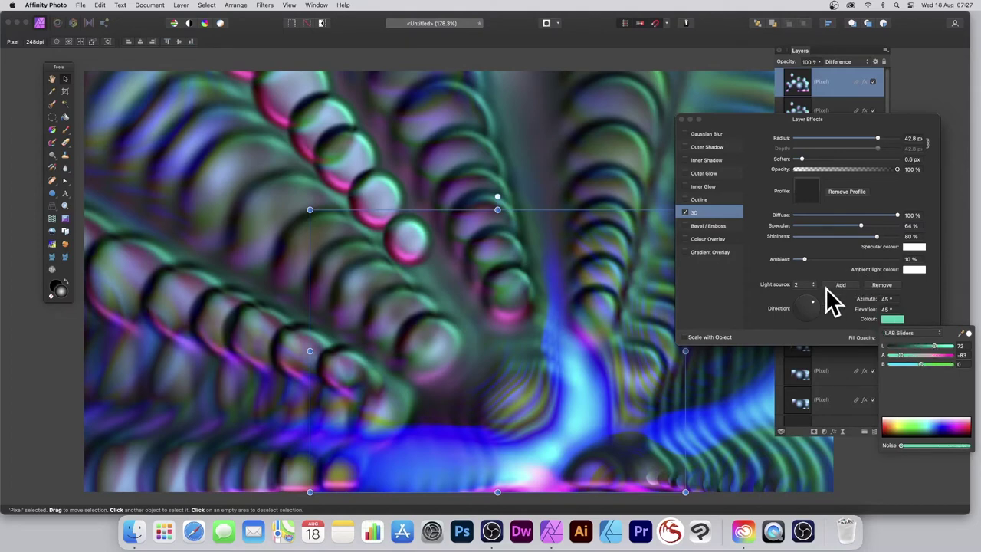
# Redirect the second light, set the first light to azimuth -85.6° and elevation 52.3°, and close the layer effects
pyautogui.moveTo(814, 310); pyautogui.dragTo(777, 300)
pyautogui.click(801, 284)
pyautogui.click(801, 277)
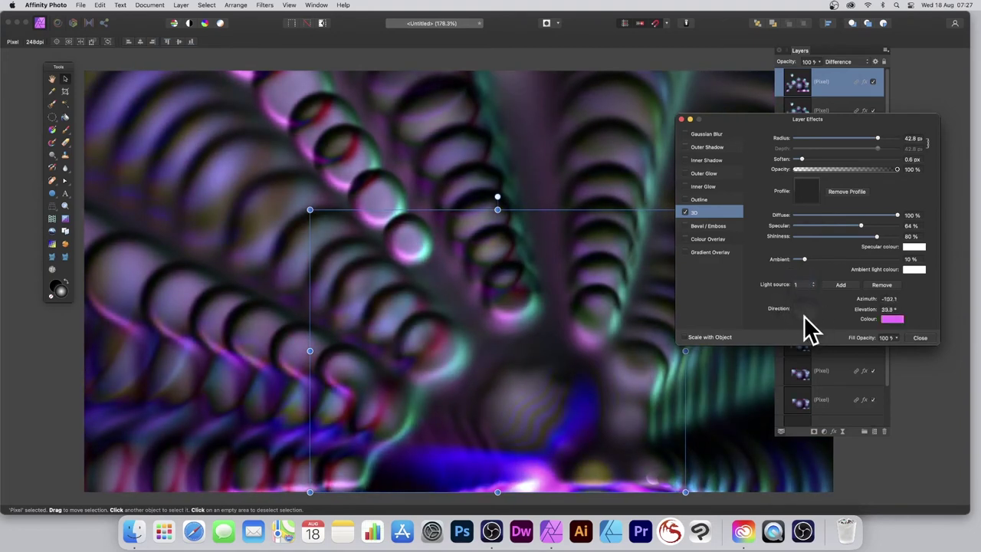
pyautogui.moveTo(802, 312); pyautogui.dragTo(808, 317)
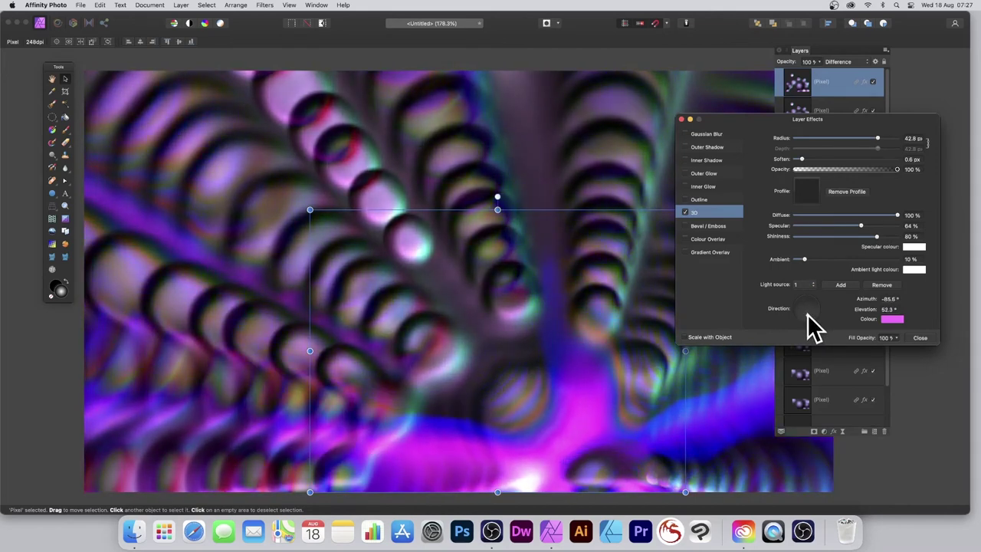
pyautogui.click(920, 338)
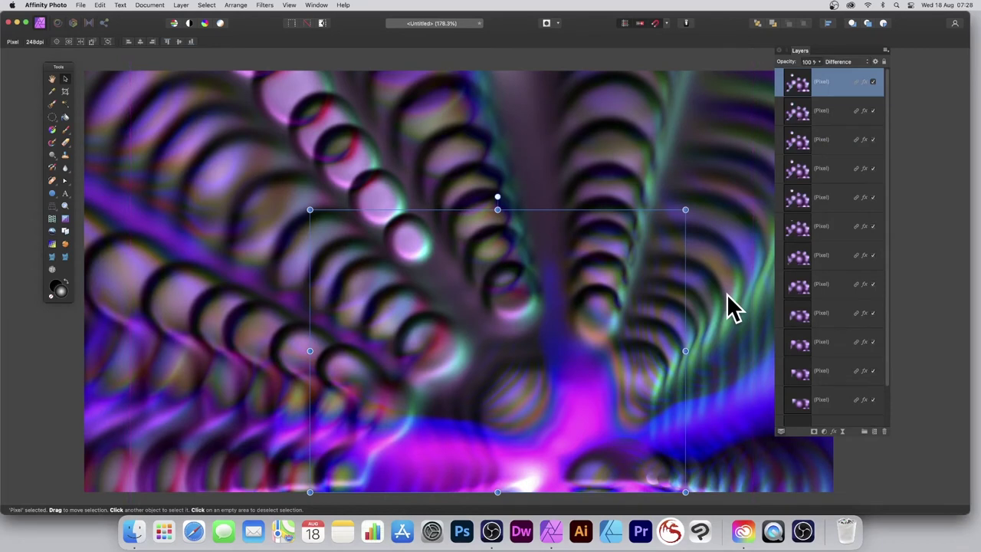
# Repeat the last Deform filter on the topmost linked layer
pyautogui.click(269, 6)
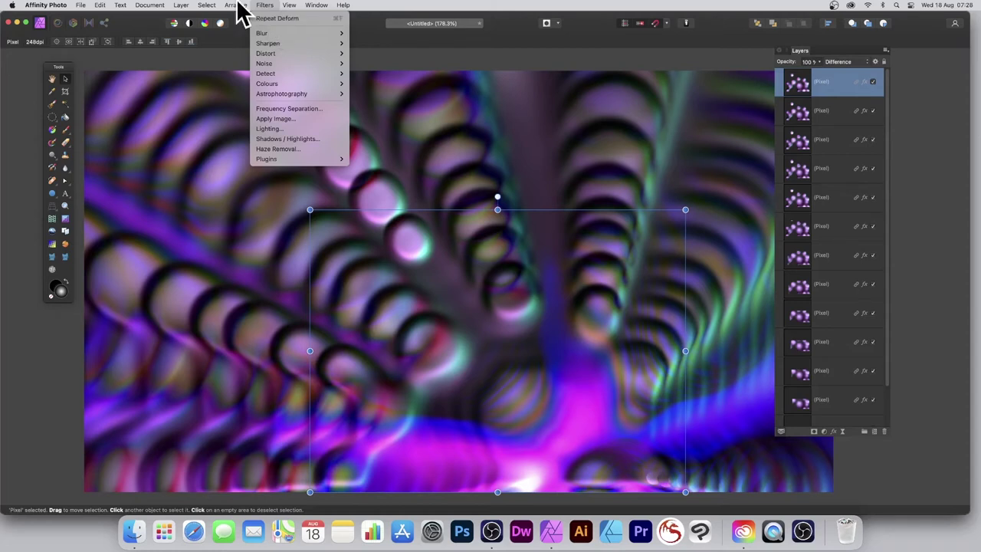
pyautogui.moveTo(82, 11)
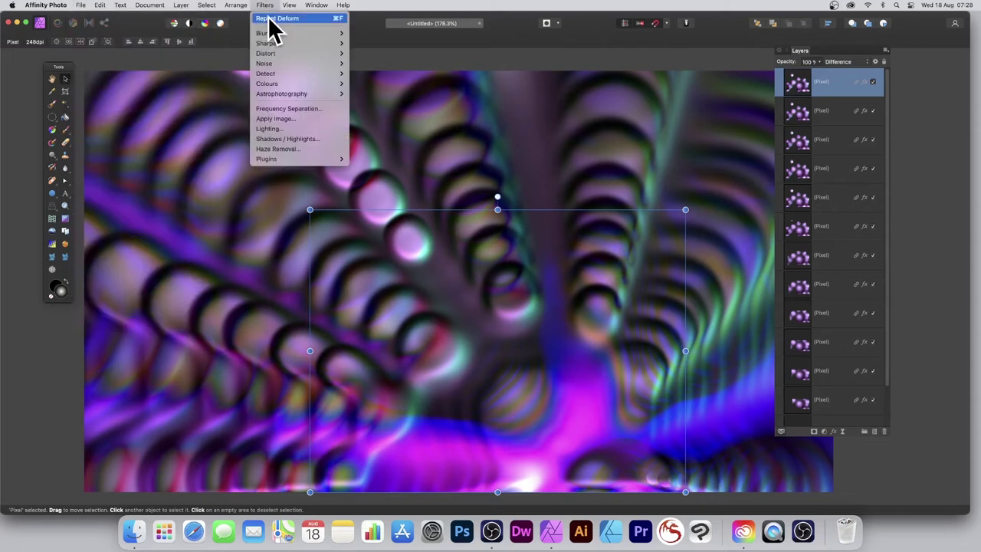
pyautogui.click(268, 21)
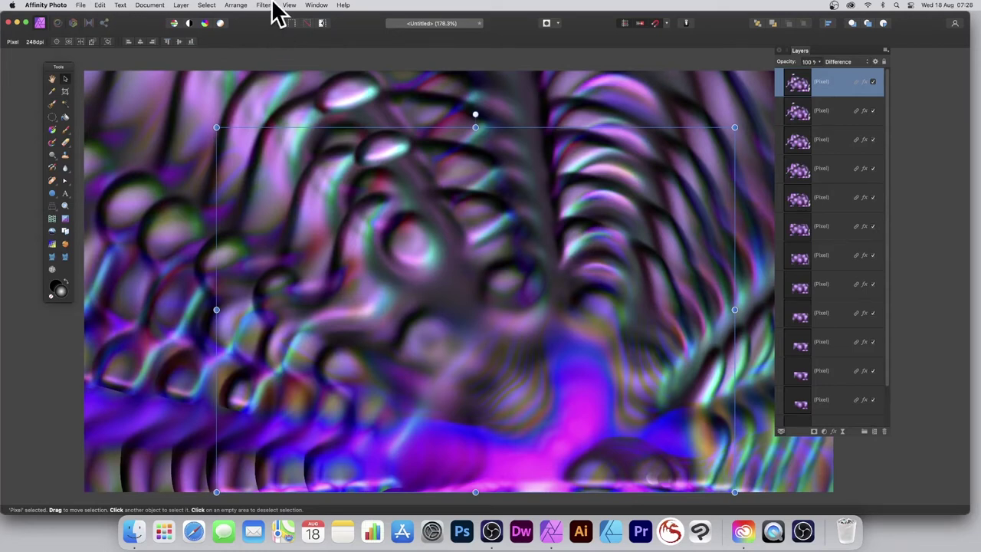
# Repeat the Deform filter one more time, and undo that extra repetition
pyautogui.click(274, 11)
pyautogui.click(274, 29)
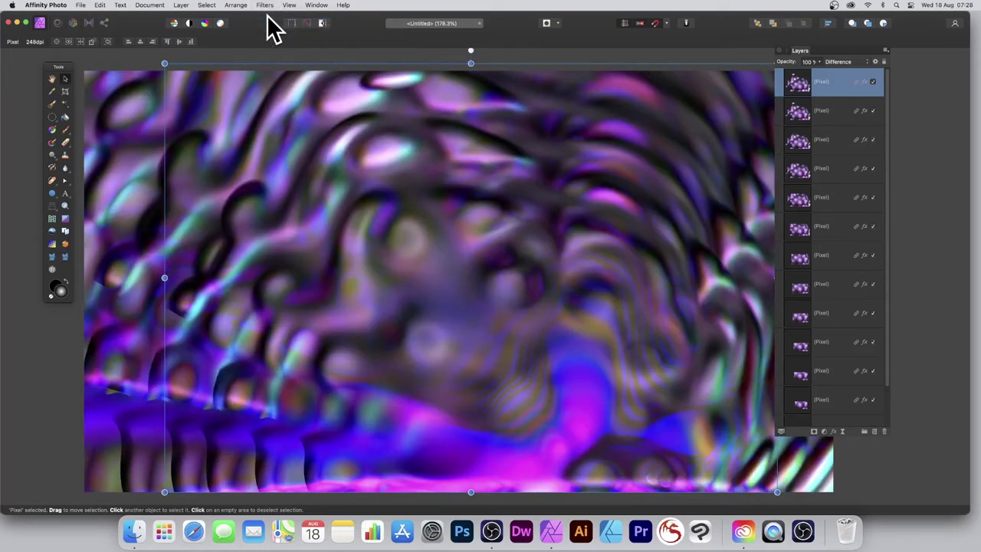
pyautogui.click(100, 5)
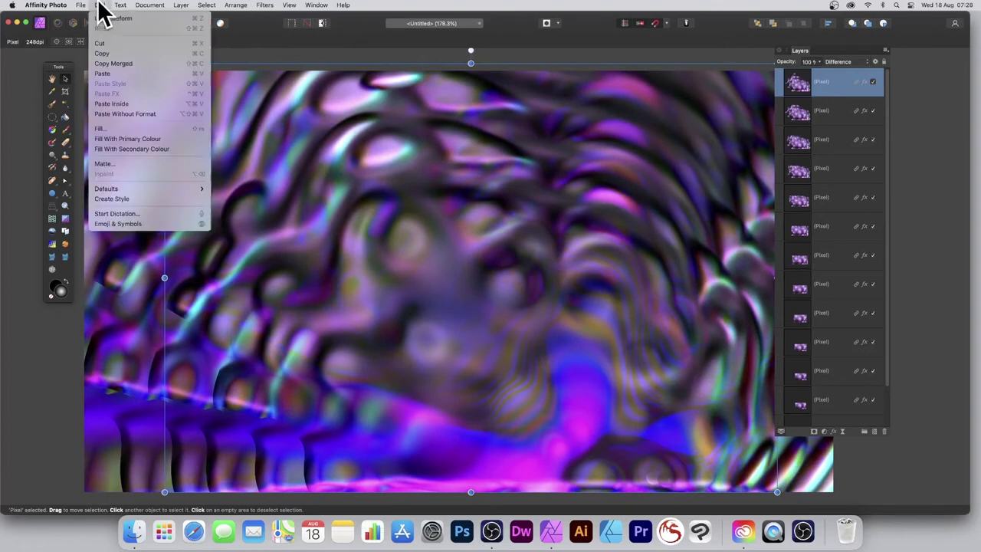
pyautogui.click(101, 21)
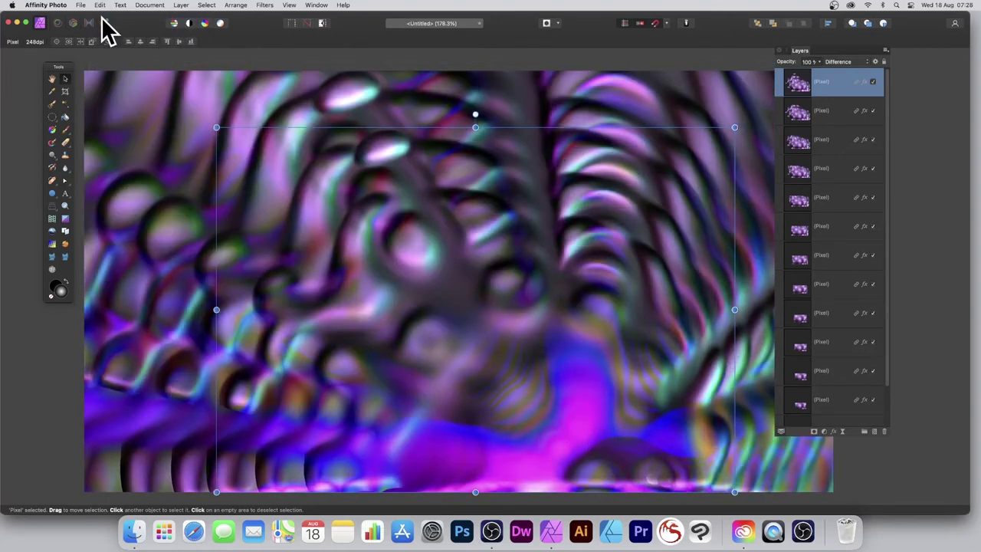
pyautogui.click(261, 5)
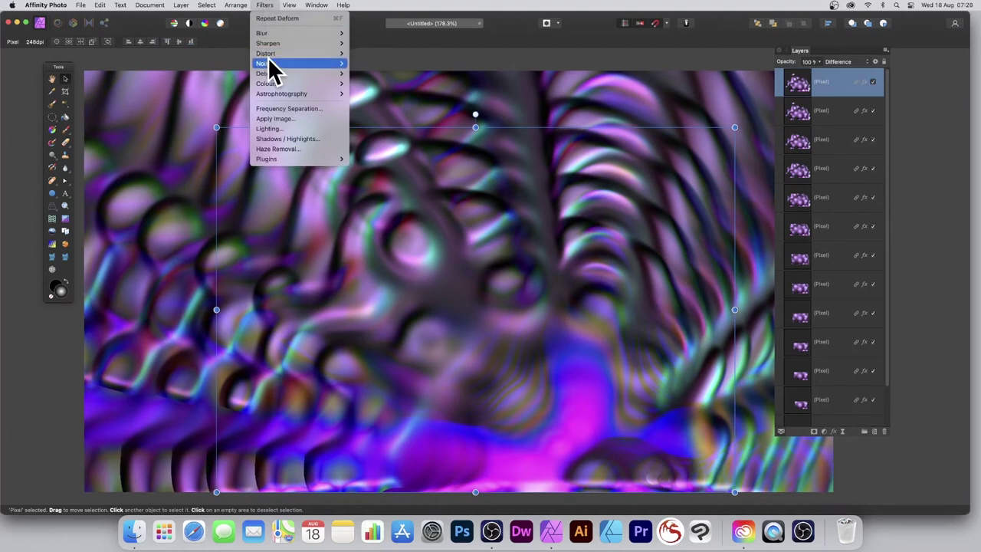
pyautogui.moveTo(276, 54)
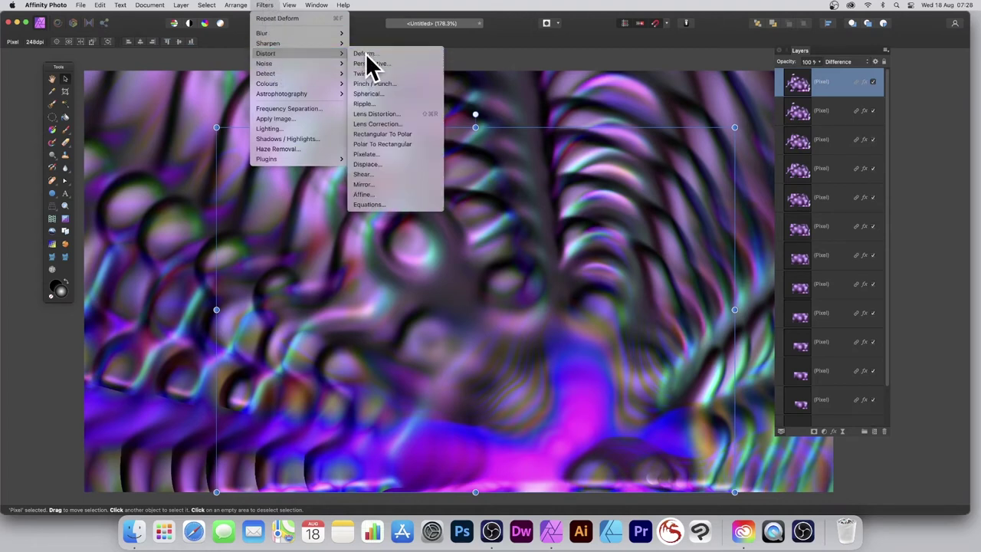
pyautogui.click(366, 55)
pyautogui.moveTo(890, 441); pyautogui.dragTo(468, 366)
pyautogui.click(611, 443)
pyautogui.moveTo(612, 443); pyautogui.dragTo(592, 415)
pyautogui.moveTo(629, 445); pyautogui.dragTo(364, 293)
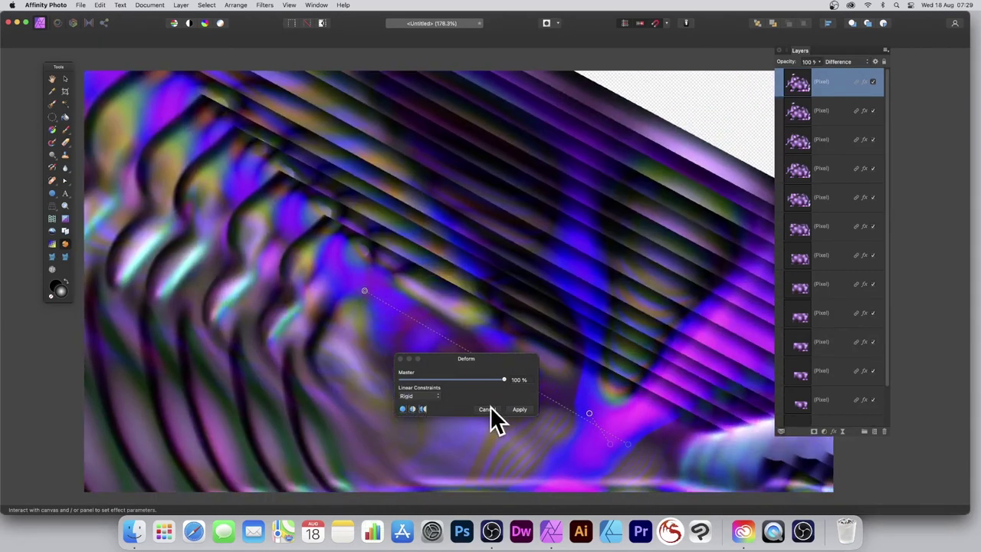
pyautogui.click(488, 408)
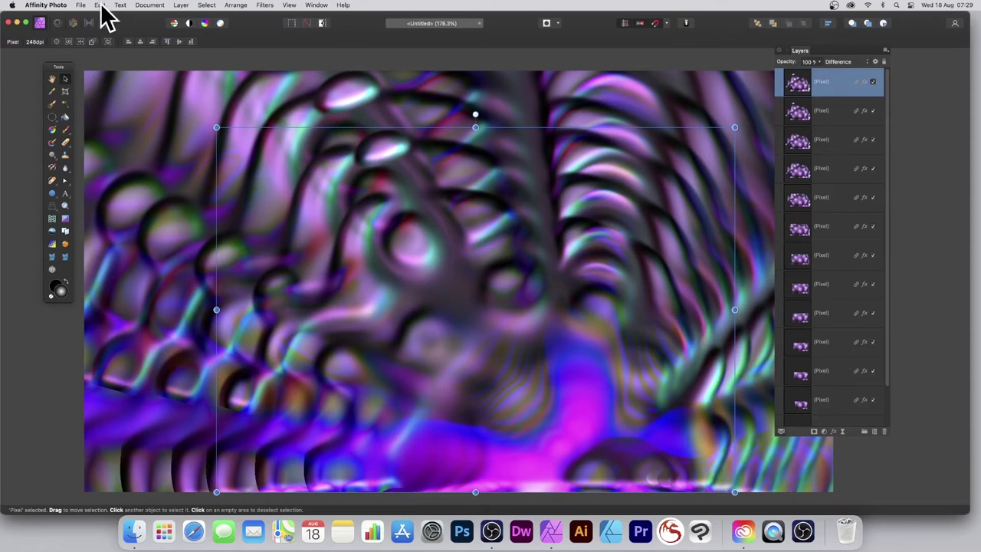
# Merge all visible layers into a new pixel layer above the linked stack
pyautogui.click(183, 6)
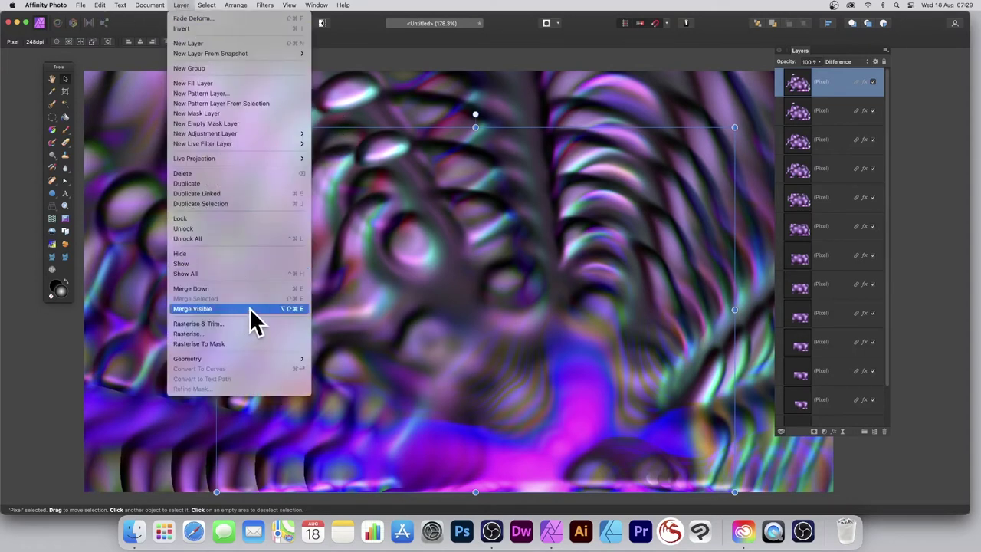
pyautogui.click(699, 283)
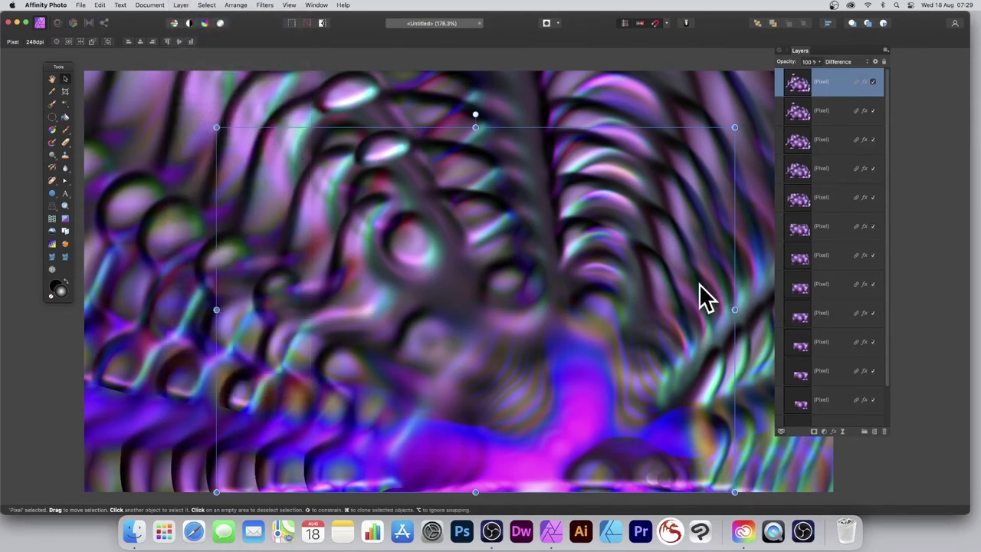
pyautogui.hscroll(3, 699, 292)
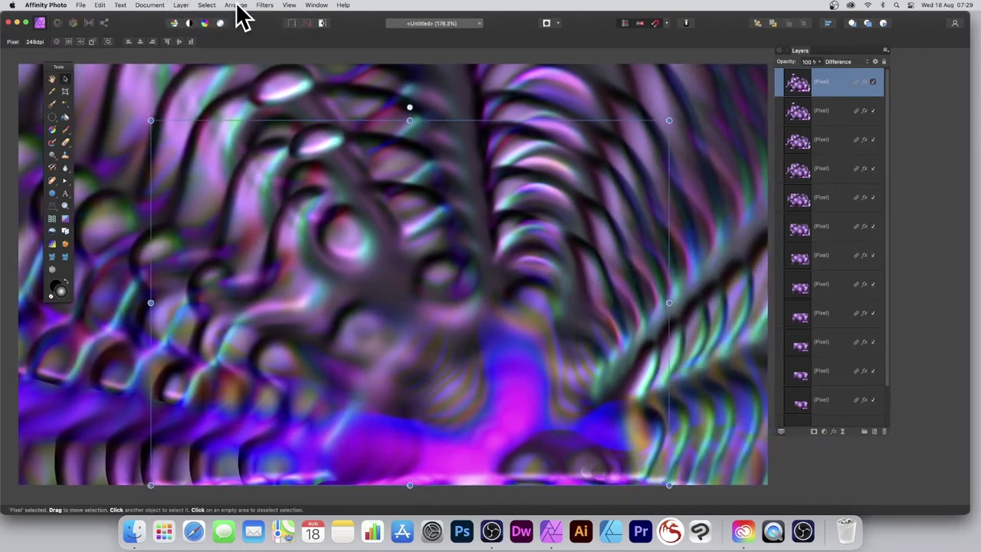
pyautogui.click(184, 4)
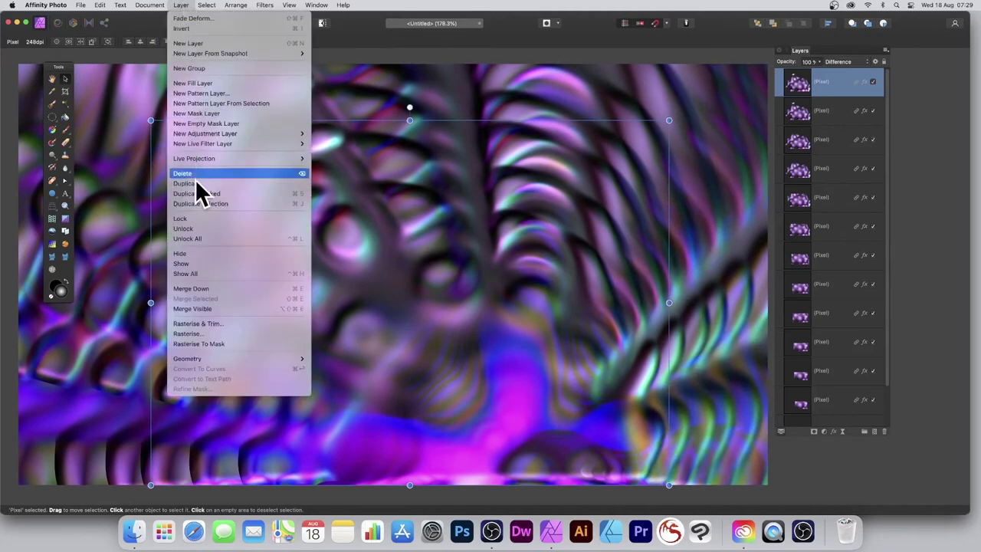
pyautogui.click(211, 309)
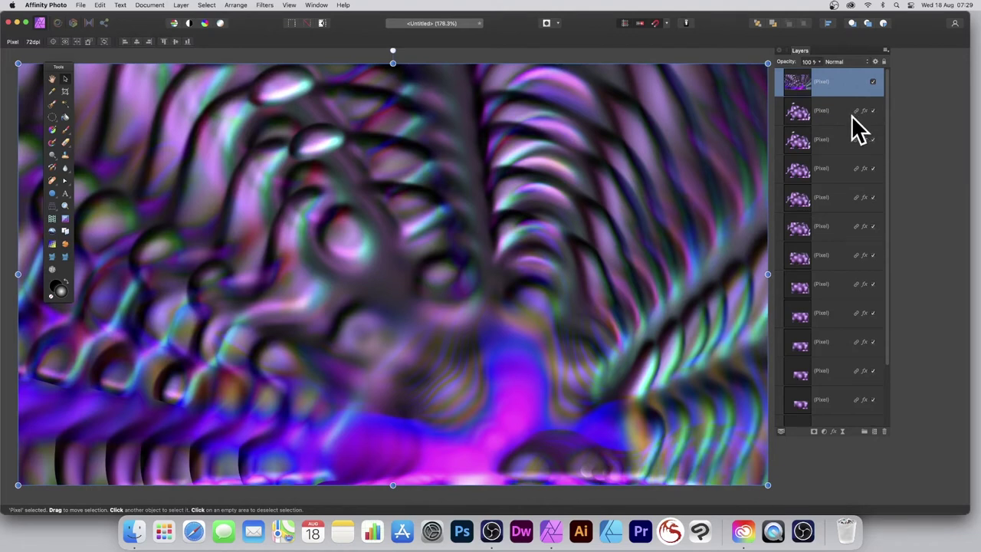
# Select all the linked layers below the merged layer and delete them
pyautogui.click(828, 112)
pyautogui.scroll(-3, 847, 268)
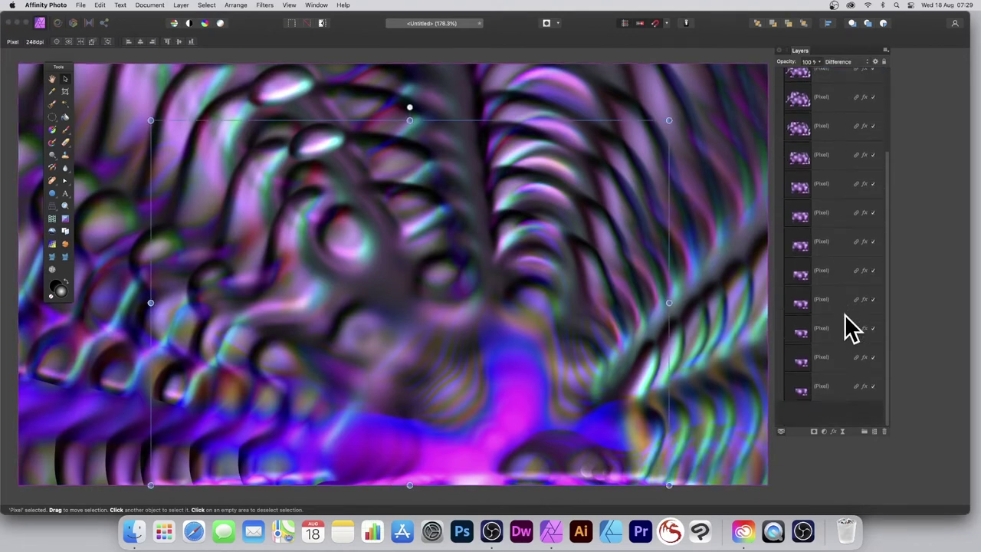
pyautogui.keyDown('shift'); pyautogui.click(838, 414); pyautogui.keyUp('shift')
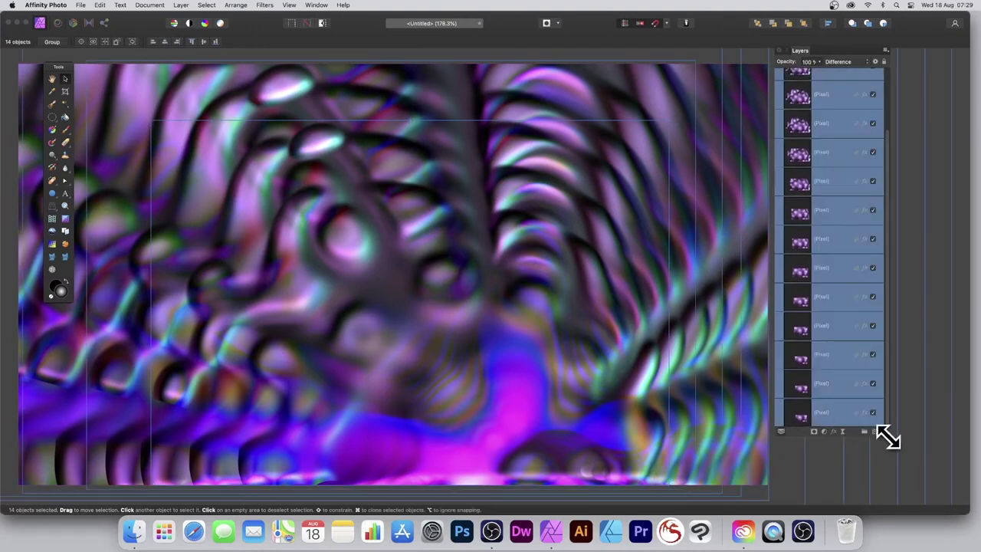
pyautogui.press('super+shift+e')
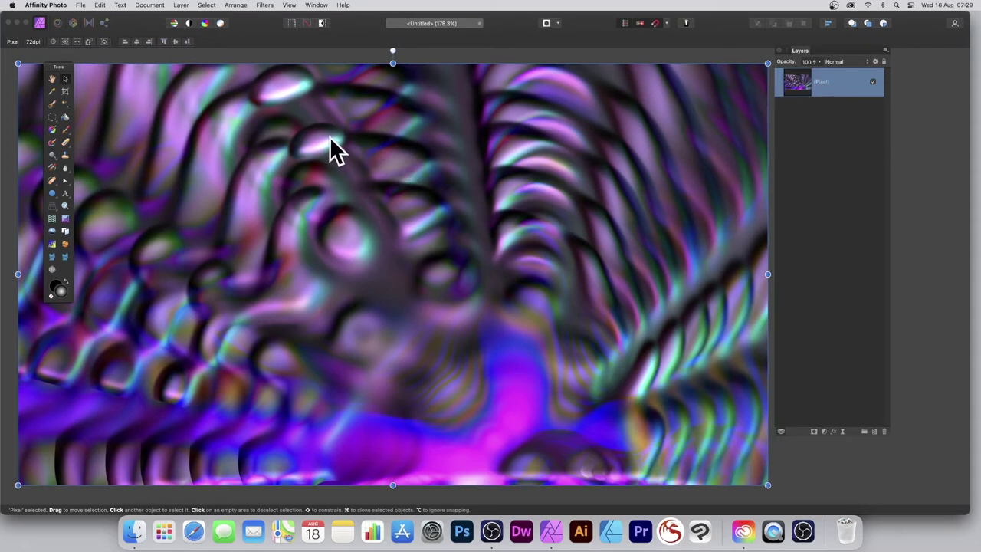
# Make a linked duplicate of the merged layer and scale it down toward the canvas's lower-right corner
pyautogui.click(181, 7)
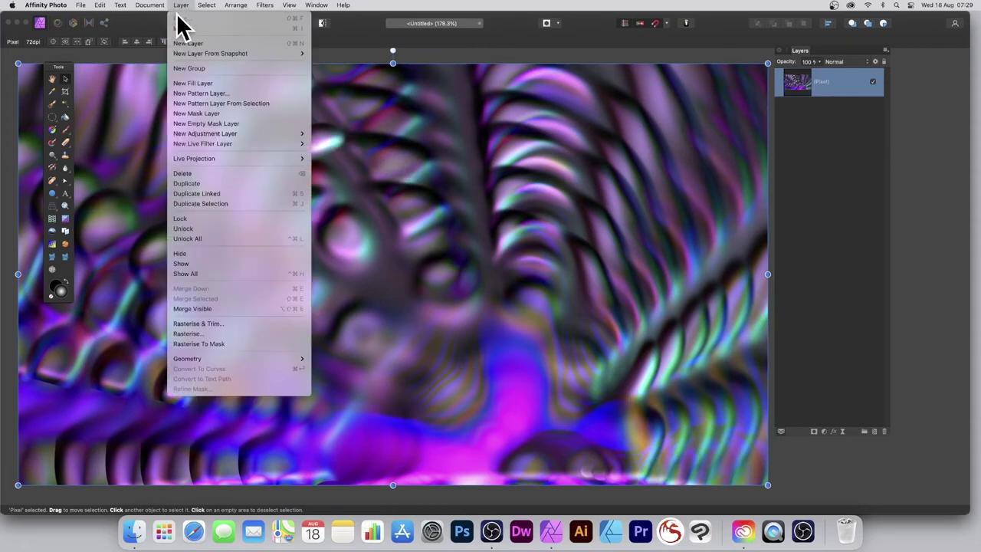
pyautogui.click(214, 194)
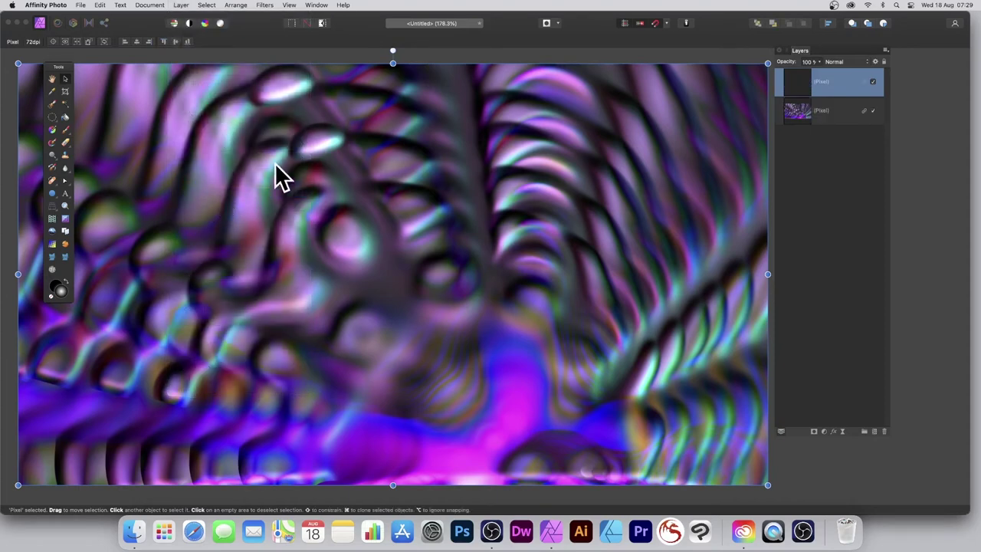
pyautogui.moveTo(18, 63); pyautogui.dragTo(109, 115)
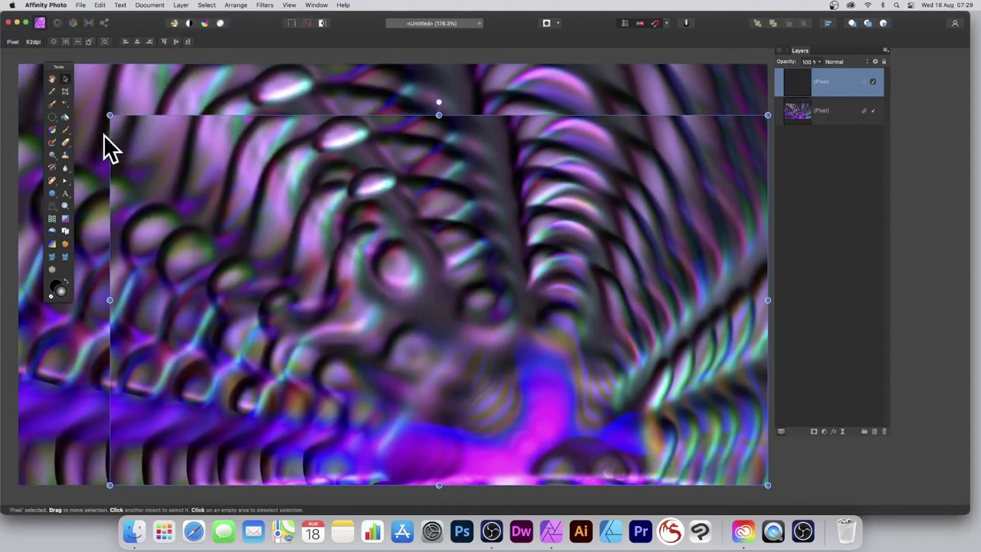
# Add three more linked duplicates, scaling each one progressively smaller toward the lower-right corner of the canvas
pyautogui.click(183, 6)
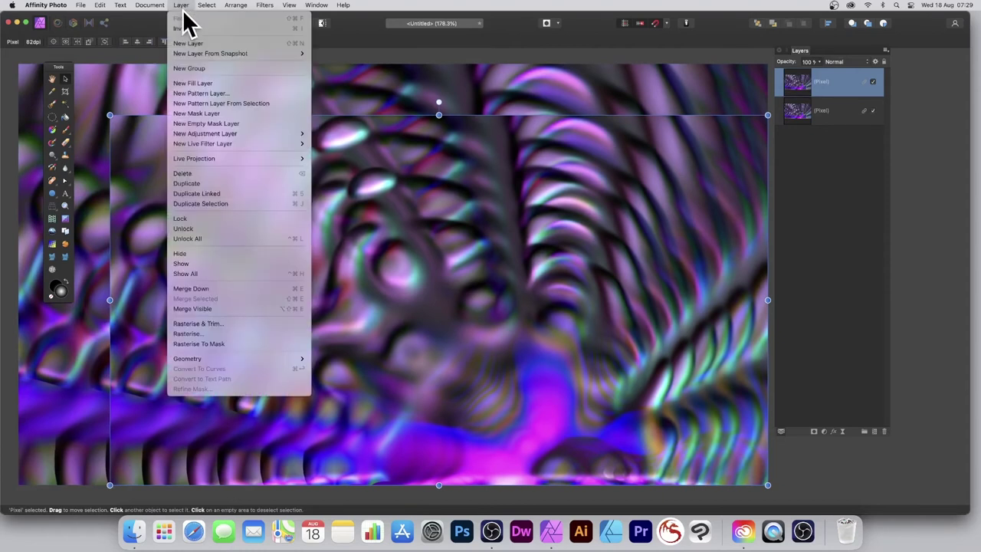
pyautogui.click(209, 193)
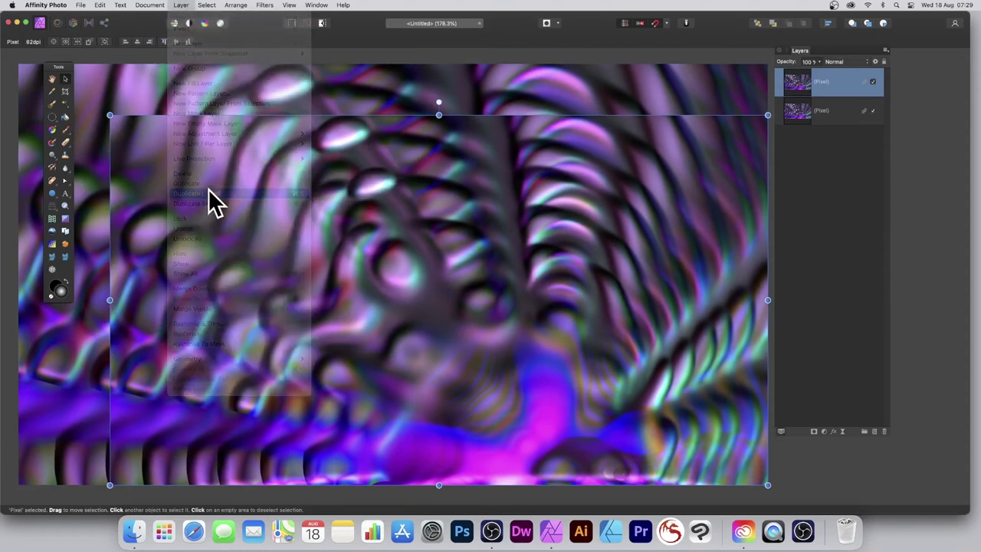
pyautogui.moveTo(107, 113); pyautogui.dragTo(315, 230)
pyautogui.press('super+j')
pyautogui.press('super+j')
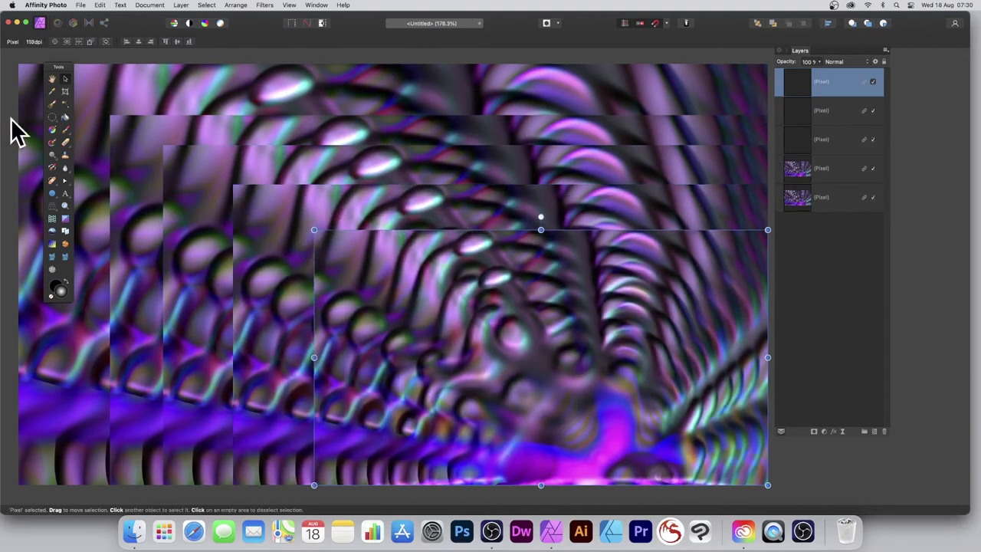
pyautogui.click(52, 117)
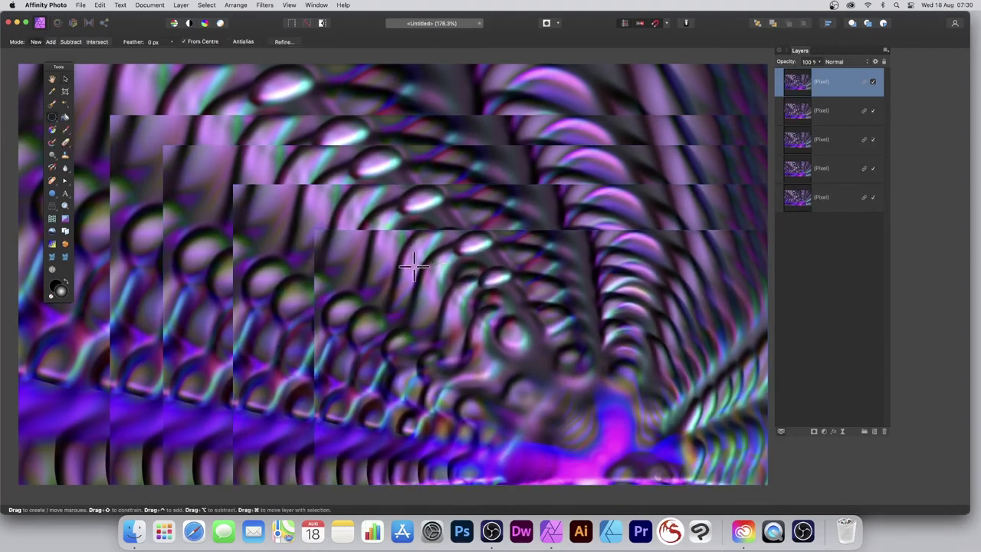
pyautogui.moveTo(366, 253); pyautogui.dragTo(539, 410)
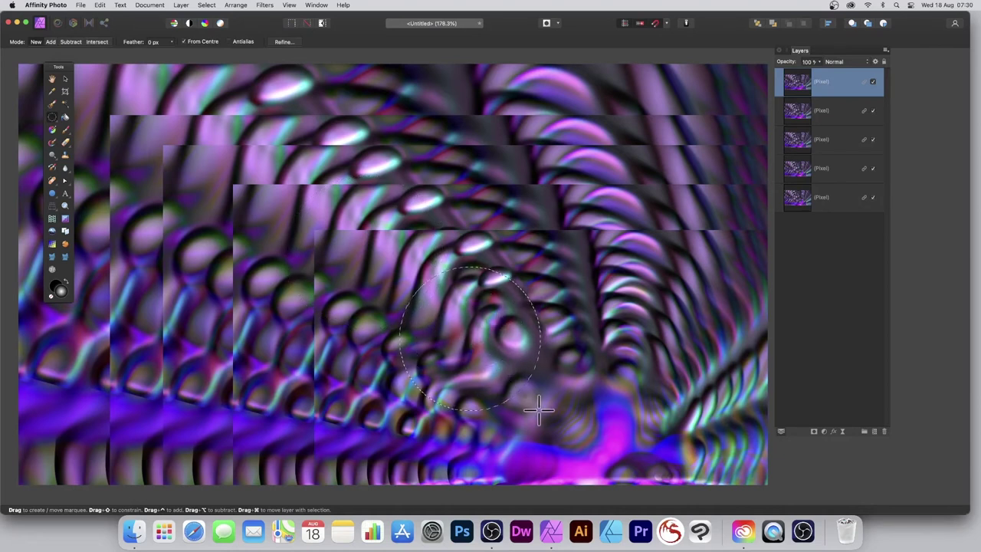
pyautogui.press('super+z')
pyautogui.click(65, 78)
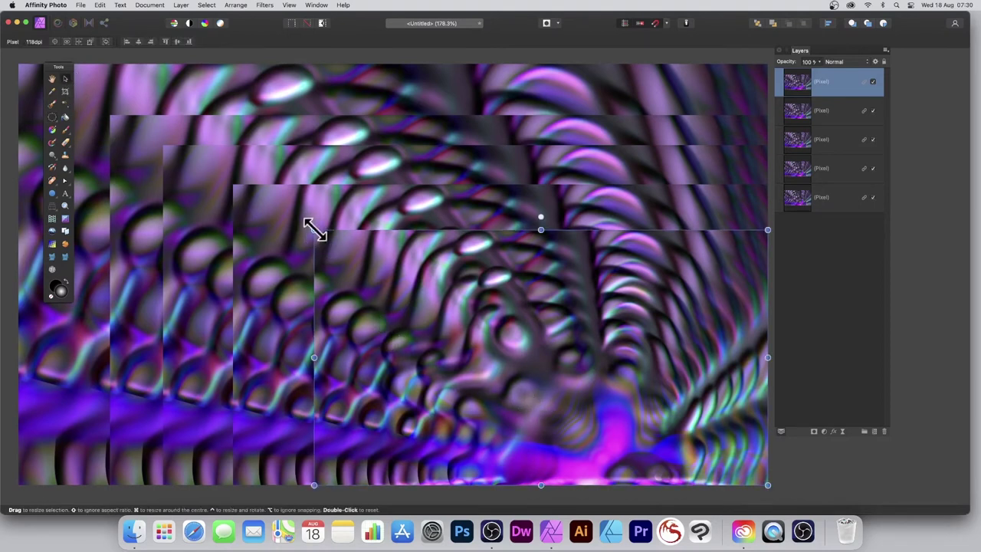
# Add another three linked duplicates, each smaller than the last and still anchored at the canvas's lower-right corner
pyautogui.press('super+j')
pyautogui.moveTo(314, 229); pyautogui.dragTo(394, 288)
pyautogui.moveTo(396, 277); pyautogui.dragTo(517, 345)
pyautogui.press('super+j')
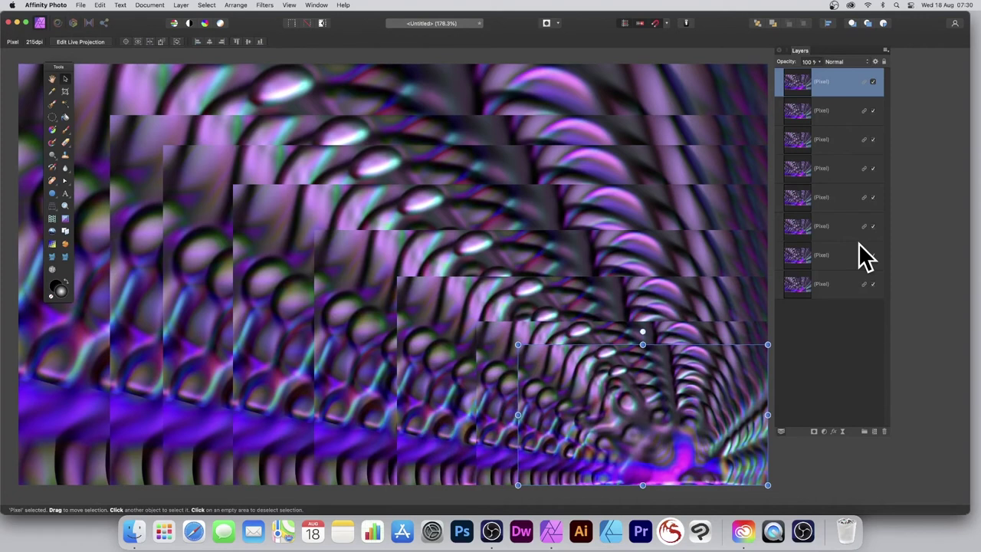
# Start a Deform filter on the smallest linked copy and place anchor handles all around its border
pyautogui.click(263, 6)
pyautogui.moveTo(269, 55)
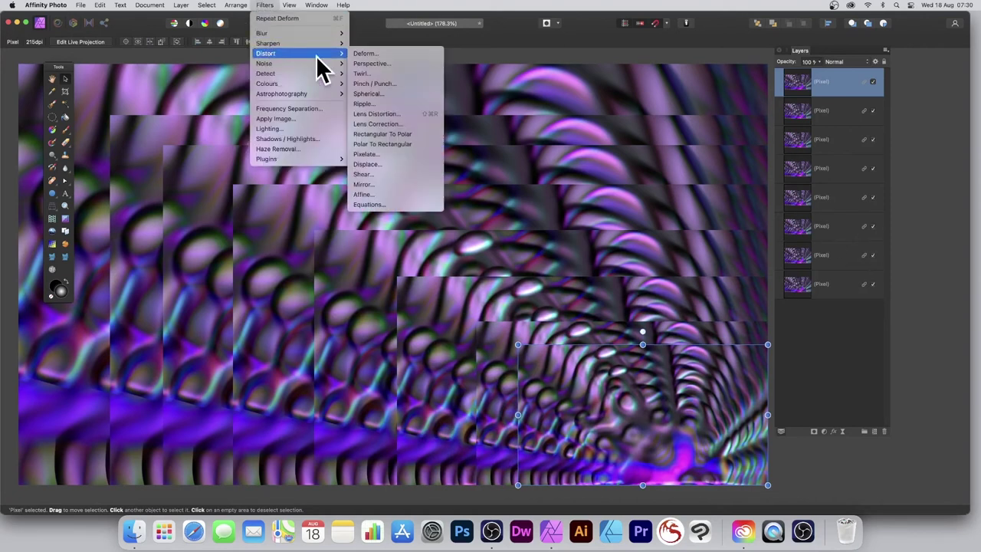
pyautogui.click(365, 53)
pyautogui.click(544, 360)
pyautogui.click(586, 358)
pyautogui.click(636, 358)
pyautogui.click(681, 358)
pyautogui.click(720, 357)
pyautogui.click(742, 386)
pyautogui.click(748, 429)
pyautogui.click(748, 462)
pyautogui.click(707, 466)
pyautogui.click(659, 472)
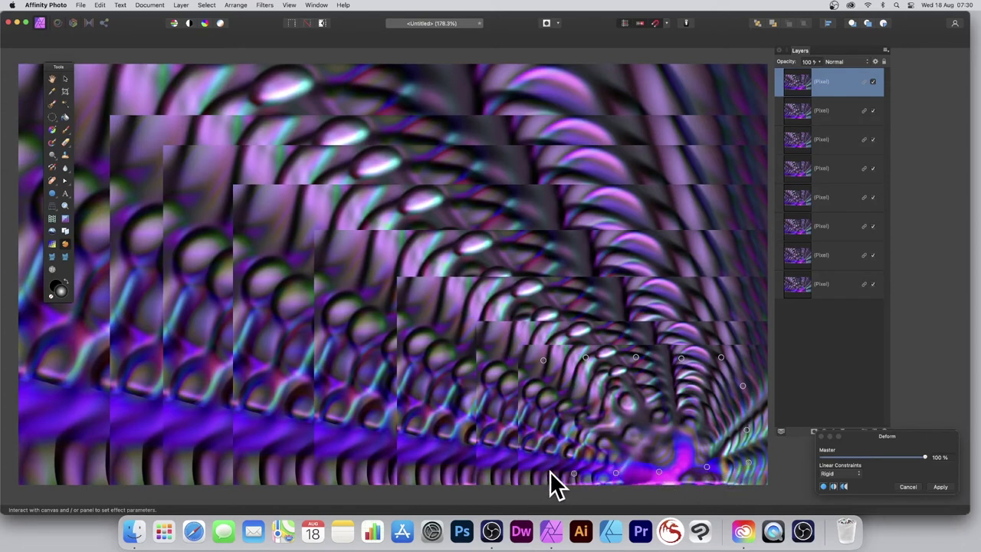
pyautogui.click(532, 456)
pyautogui.click(532, 430)
pyautogui.click(529, 389)
pyautogui.click(527, 369)
# Pull six interior Deform points of the smallest copy outward, spreading them to its left and above it
pyautogui.moveTo(603, 406)
pyautogui.mouseDown()
pyautogui.moveTo(446, 276)
pyautogui.moveTo(421, 274)
pyautogui.mouseUp()
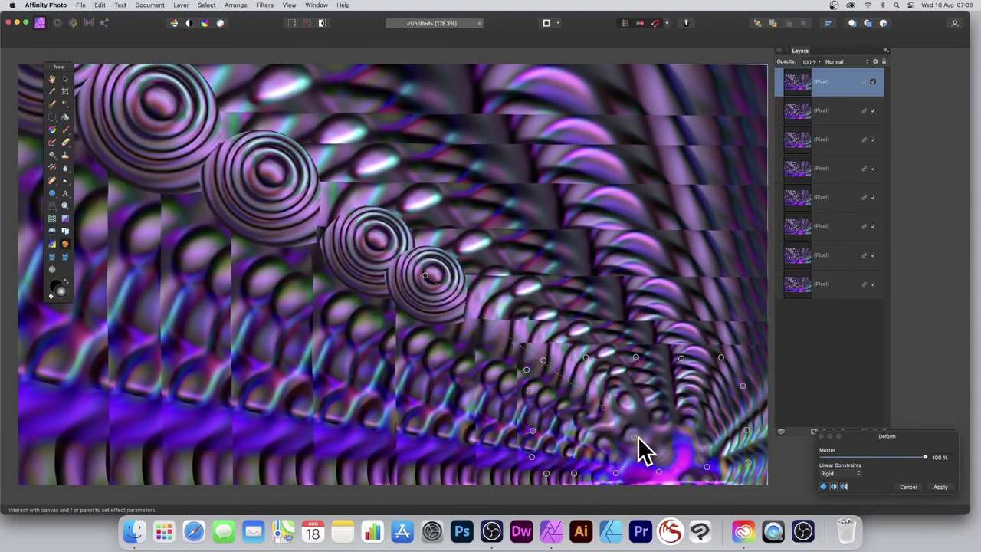
pyautogui.moveTo(634, 434); pyautogui.dragTo(545, 303)
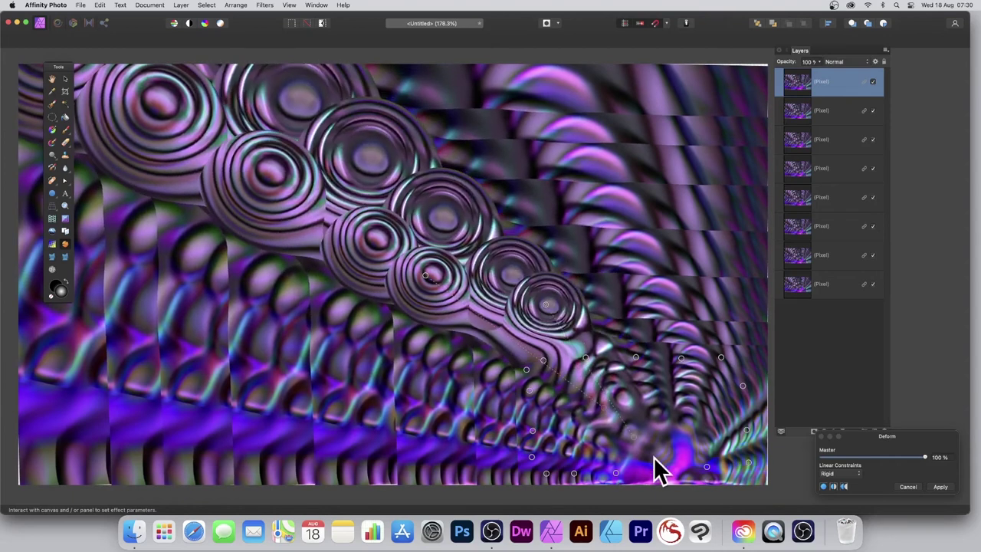
pyautogui.moveTo(644, 395); pyautogui.dragTo(639, 305)
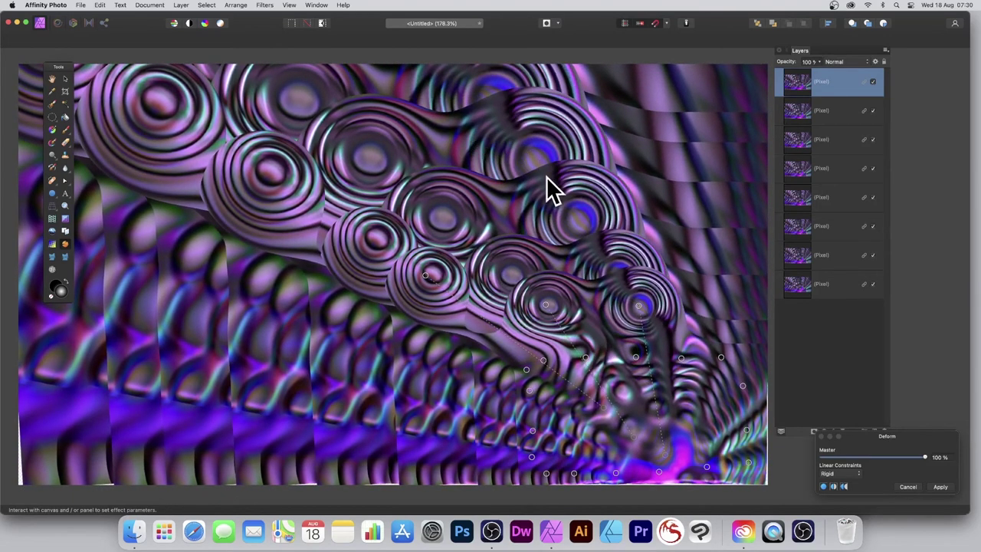
pyautogui.moveTo(655, 470); pyautogui.dragTo(461, 362)
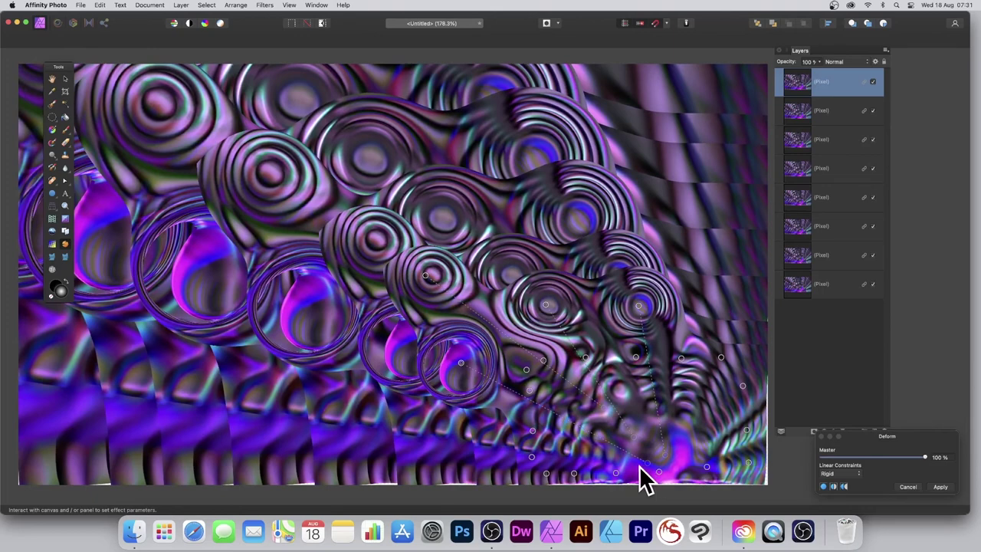
pyautogui.moveTo(641, 470); pyautogui.dragTo(460, 462)
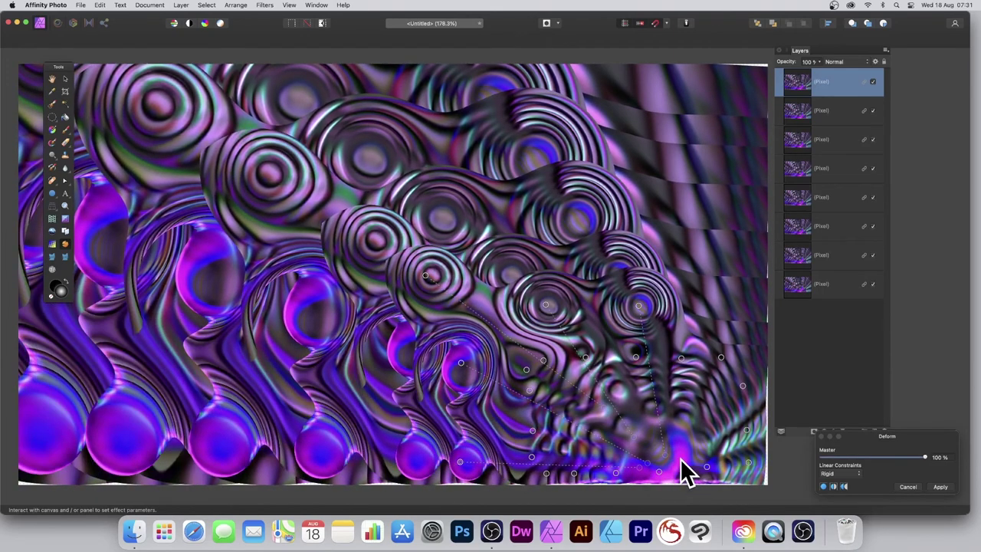
pyautogui.moveTo(685, 471); pyautogui.dragTo(718, 299)
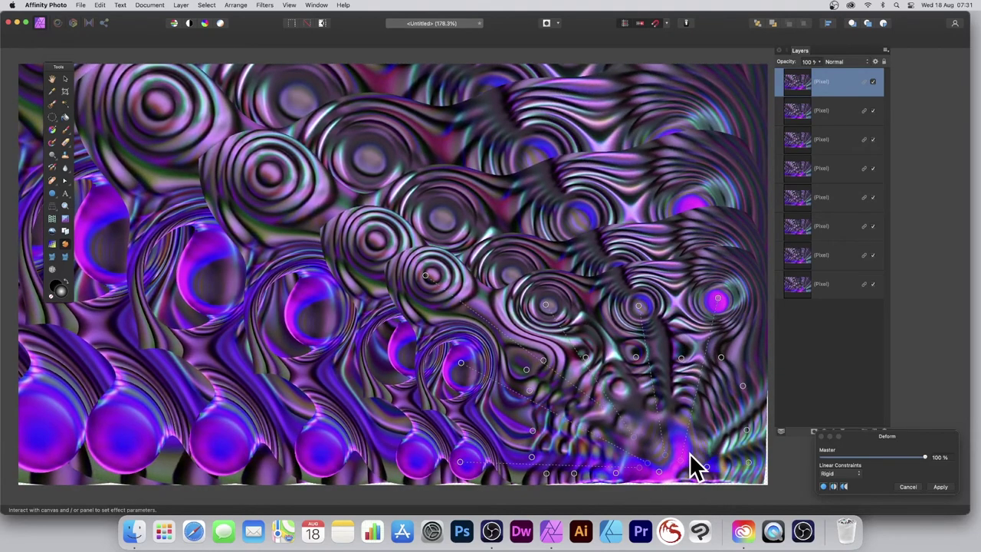
# Pull further Deform points from the copy's bright lower area past the canvas's bottom edge, and apply the filter
pyautogui.moveTo(681, 469); pyautogui.dragTo(737, 491)
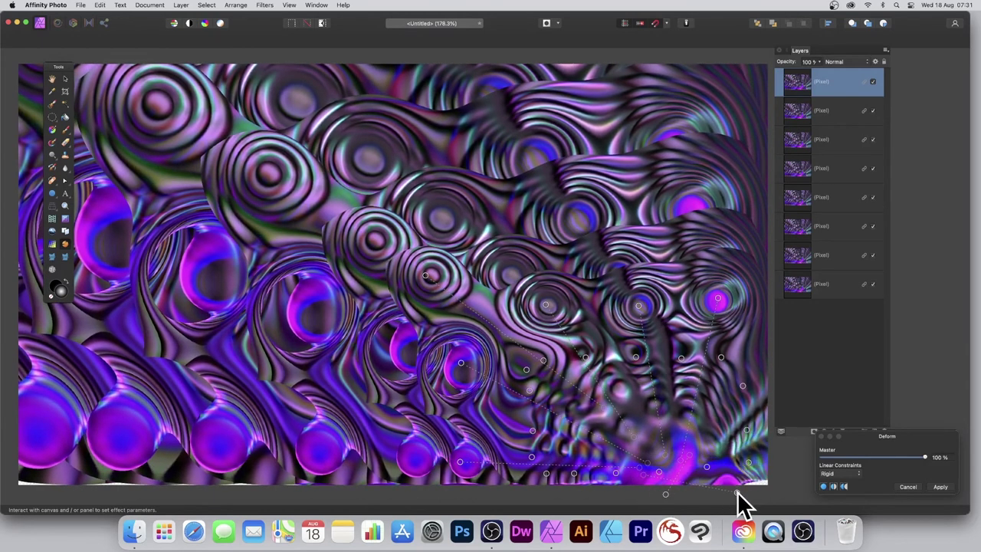
pyautogui.moveTo(683, 464); pyautogui.dragTo(756, 489)
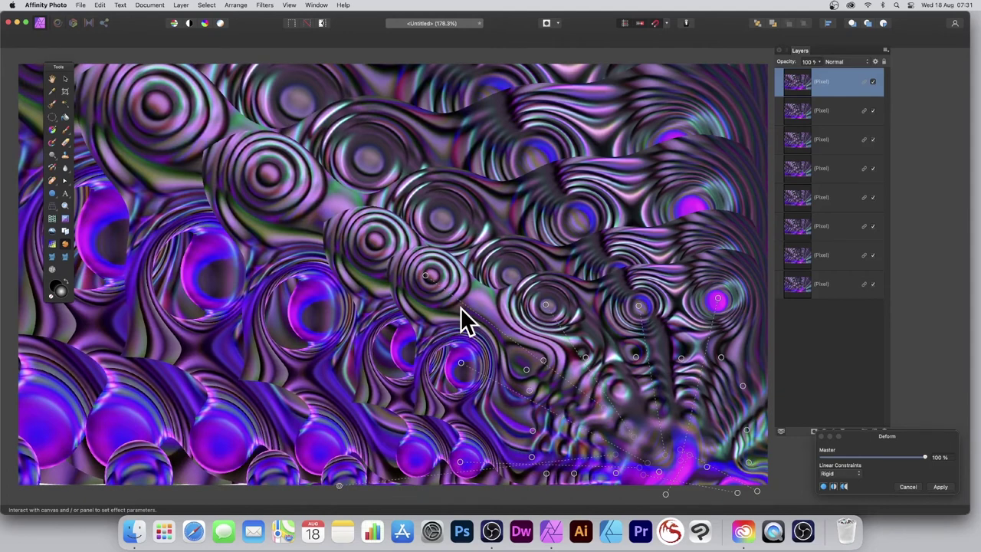
pyautogui.moveTo(904, 441); pyautogui.dragTo(443, 219)
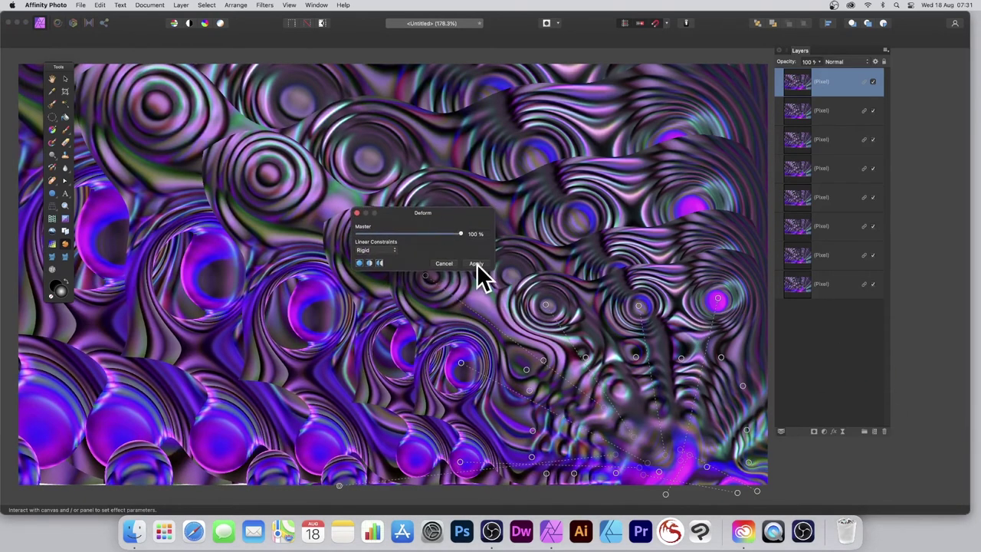
pyautogui.click(477, 265)
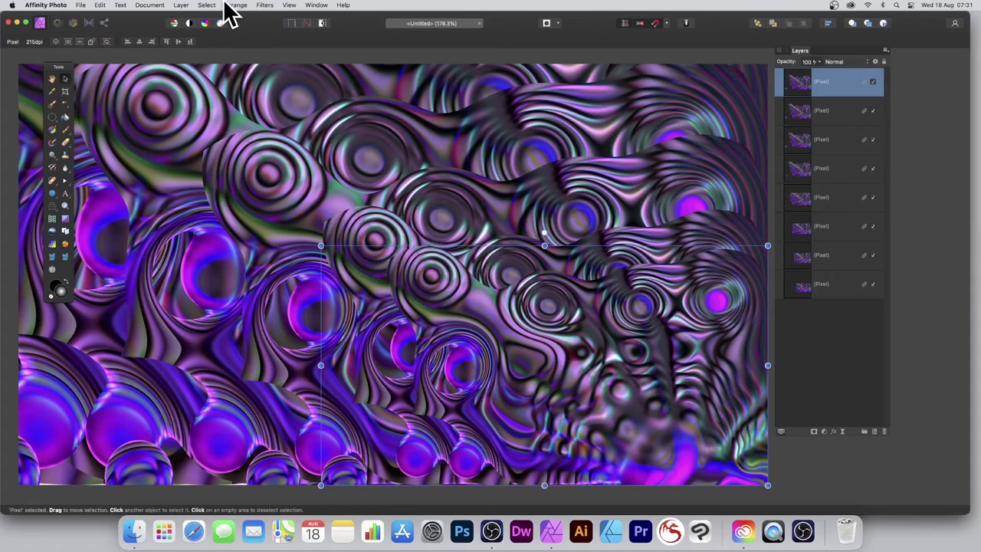
pyautogui.click(179, 6)
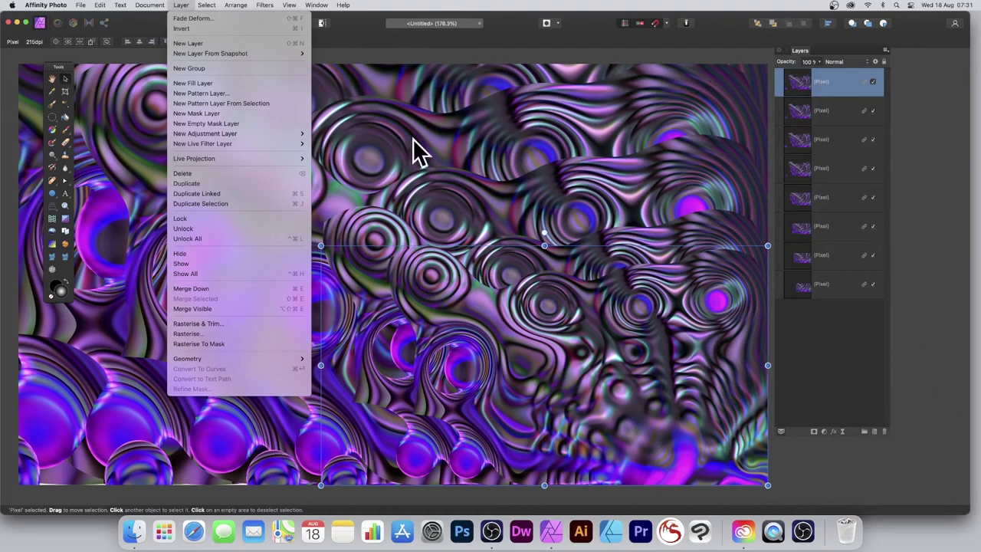
pyautogui.click(366, 17)
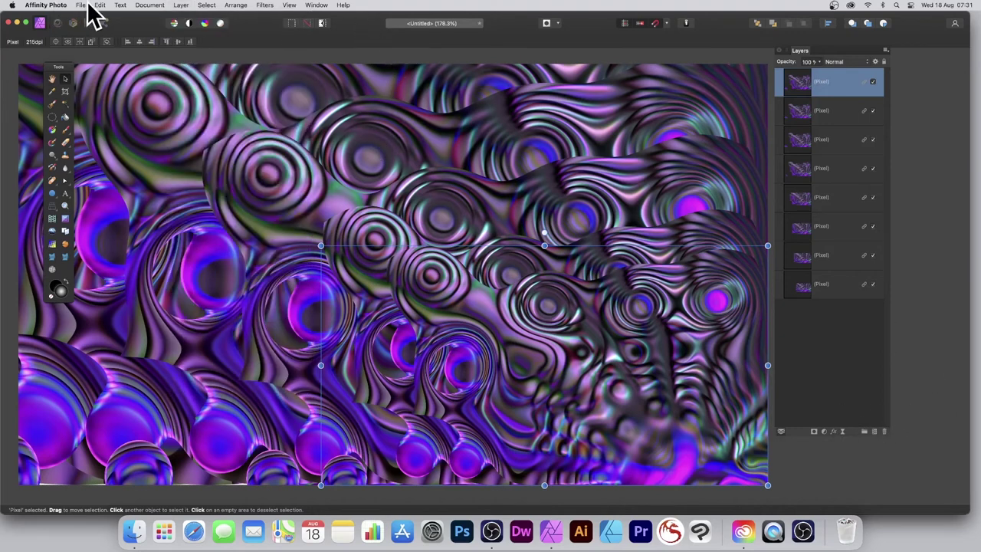
pyautogui.click(80, 7)
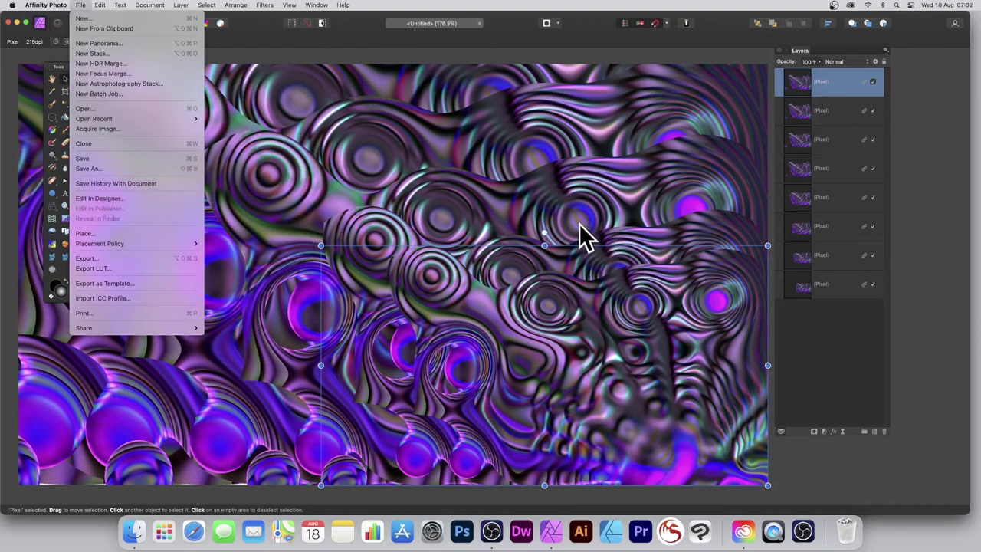
# Try a 3D layer effect on the linked layers with specular 28%, ambient 32%, light azimuth -158.3° and elevation 39.4°
pyautogui.click(835, 434)
pyautogui.click(837, 432)
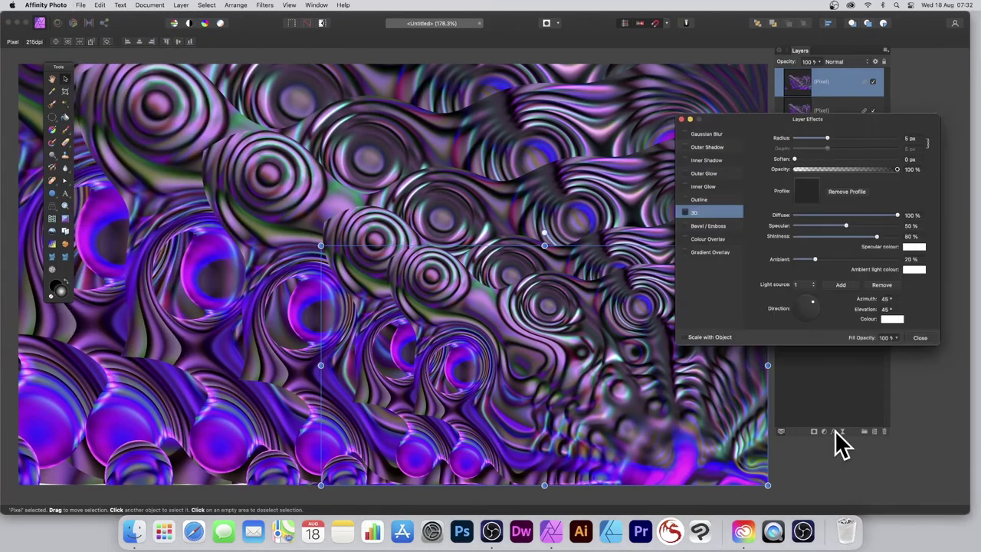
pyautogui.click(685, 212)
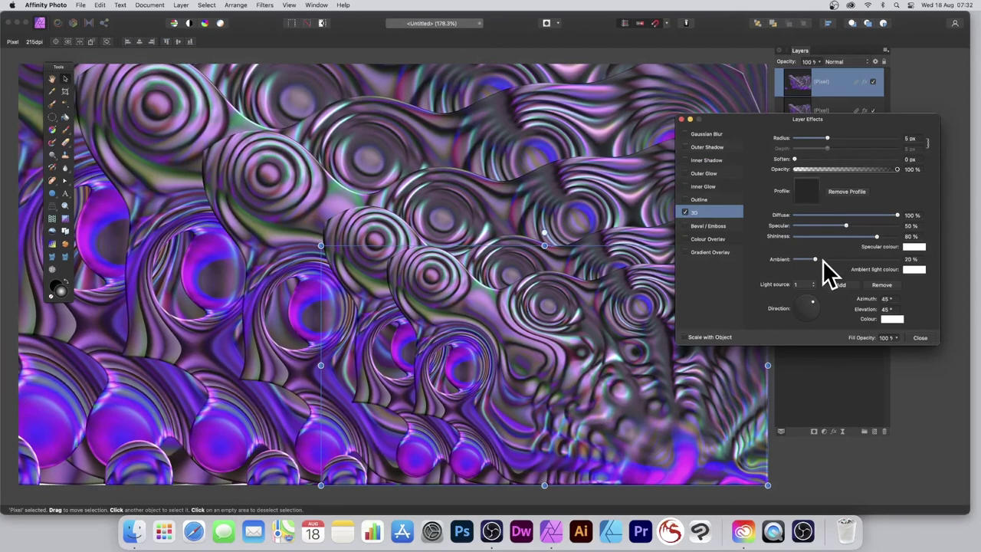
pyautogui.moveTo(815, 259); pyautogui.dragTo(824, 260)
pyautogui.moveTo(847, 226); pyautogui.dragTo(823, 247)
pyautogui.moveTo(810, 311)
pyautogui.mouseDown()
pyautogui.moveTo(797, 313)
pyautogui.moveTo(811, 322)
pyautogui.mouseUp()
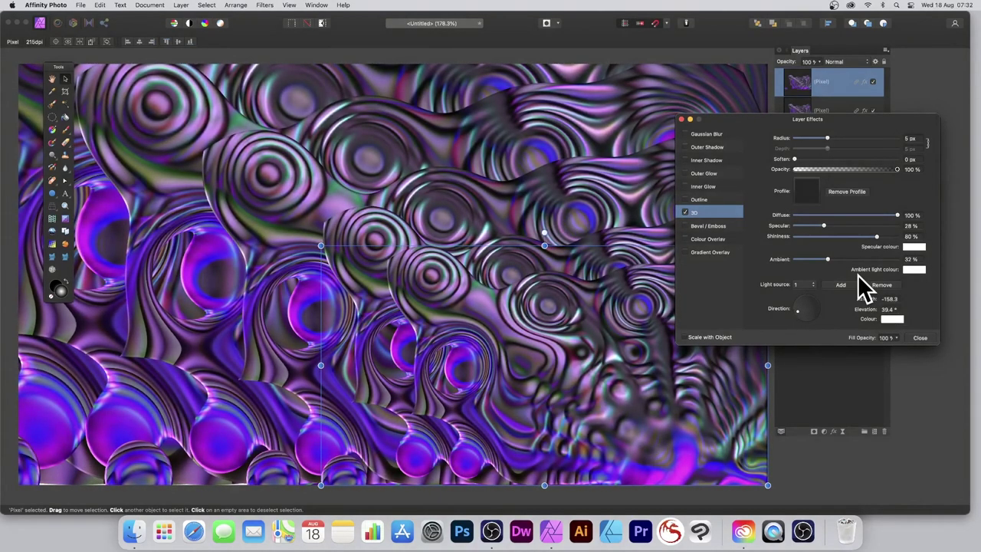
pyautogui.click(922, 337)
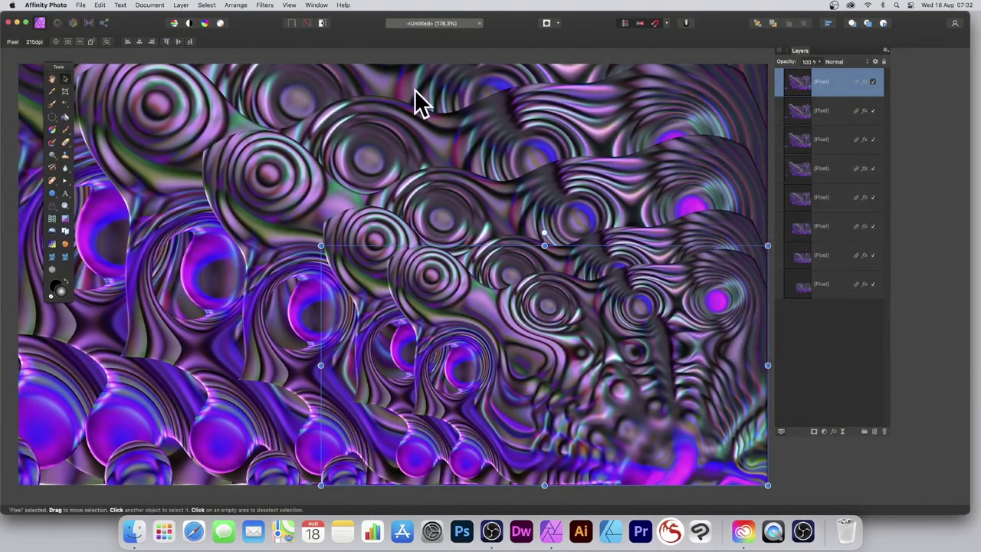
# Undo the 3D layer effect and its settings on the linked layers
pyautogui.click(99, 5)
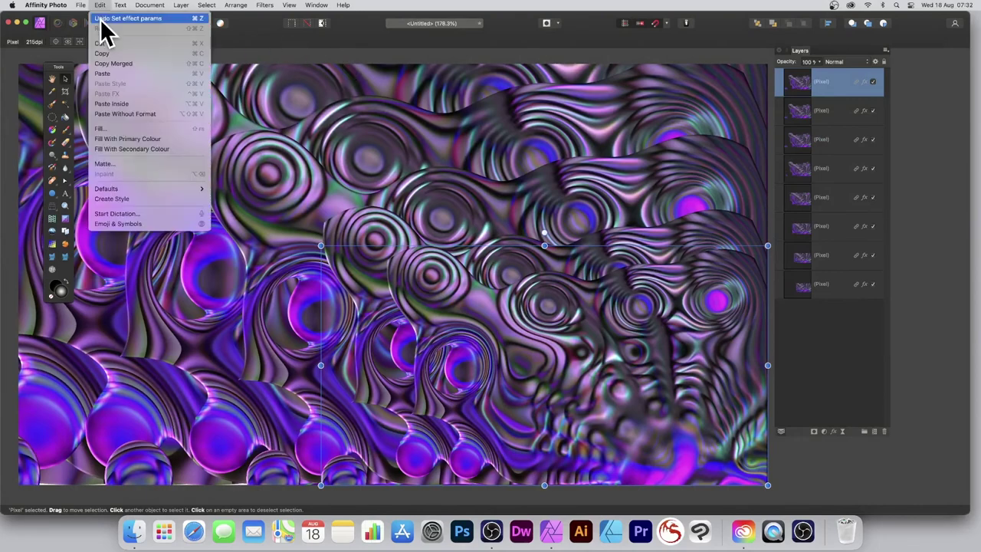
pyautogui.click(107, 17)
pyautogui.click(101, 5)
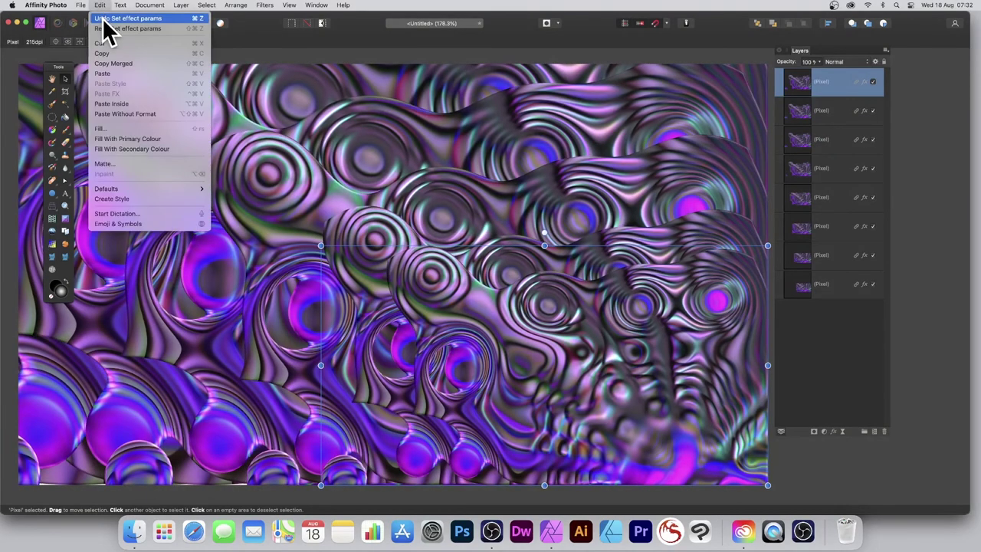
pyautogui.click(104, 19)
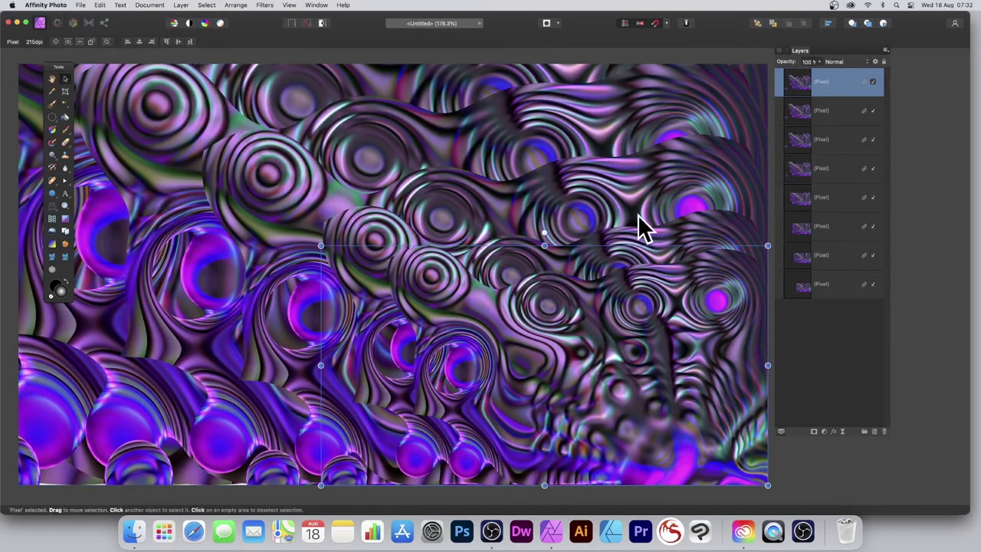
# Merge all visible layers into a new pixel layer above the stack of eight linked copies
pyautogui.click(181, 5)
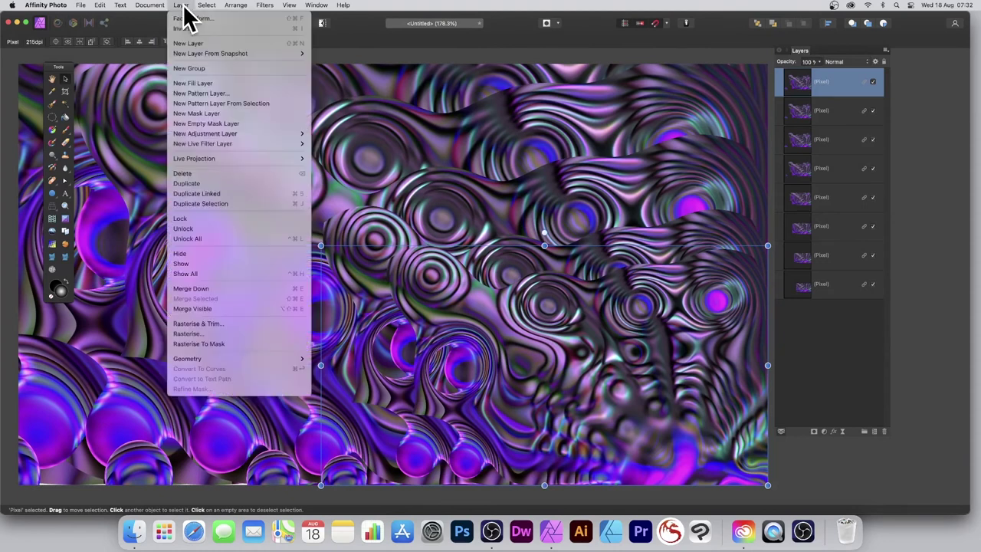
pyautogui.click(218, 309)
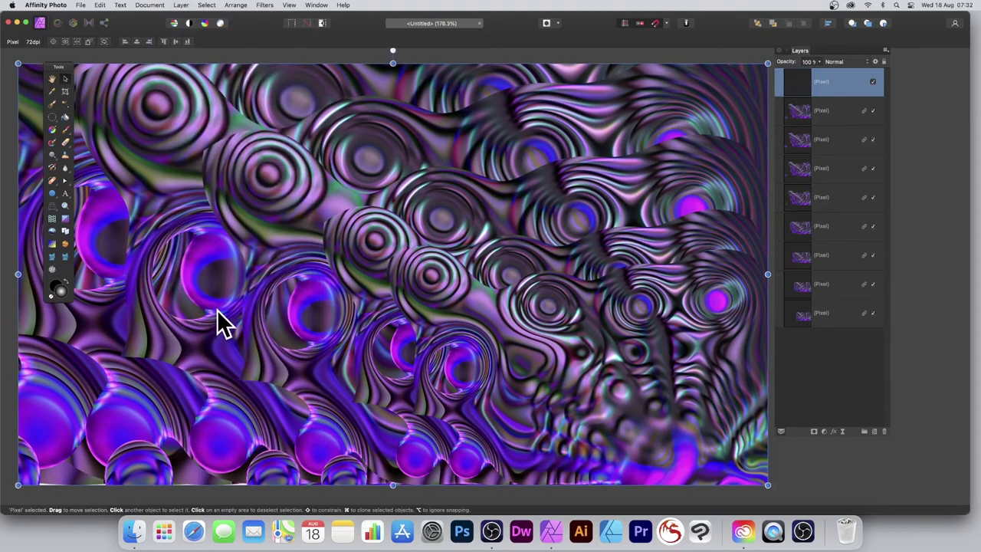
# Delete the eight linked copies beneath the merged pixel layer
pyautogui.click(826, 114)
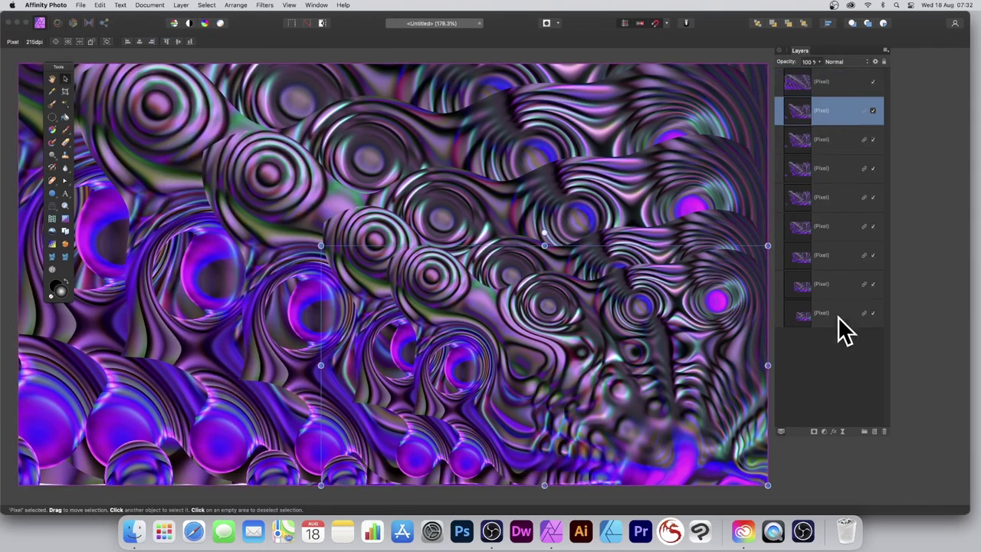
pyautogui.keyDown('shift'); pyautogui.click(836, 323); pyautogui.keyUp('shift')
pyautogui.click(884, 430)
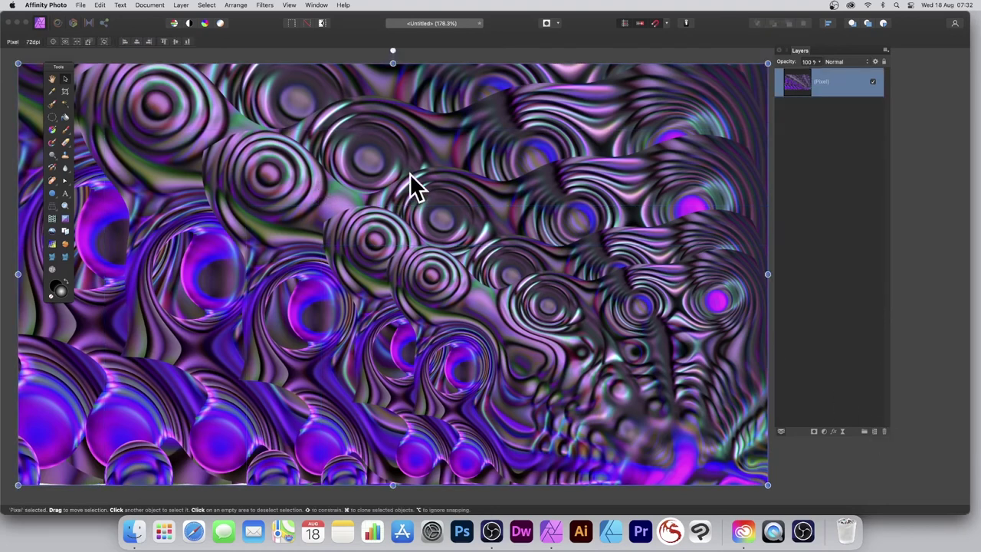
# Create a linked duplicate of the merged layer and scale it down slightly toward the canvas's lower-right corner
pyautogui.click(183, 8)
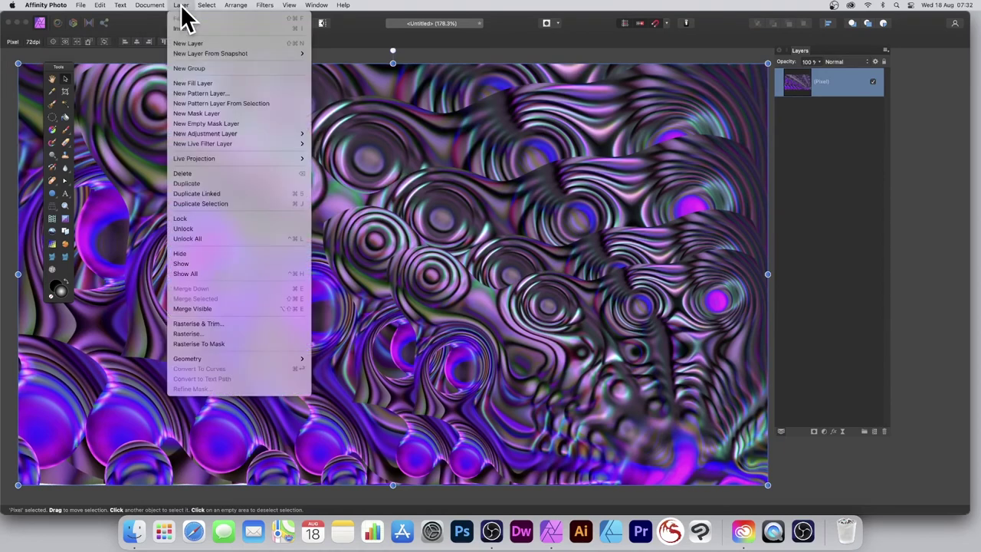
pyautogui.click(196, 193)
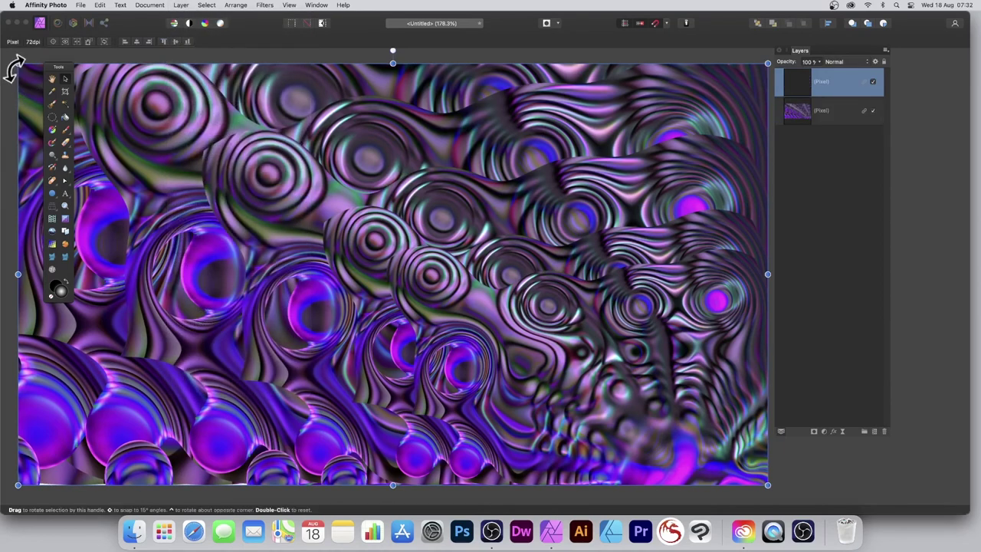
pyautogui.moveTo(19, 63); pyautogui.dragTo(67, 104)
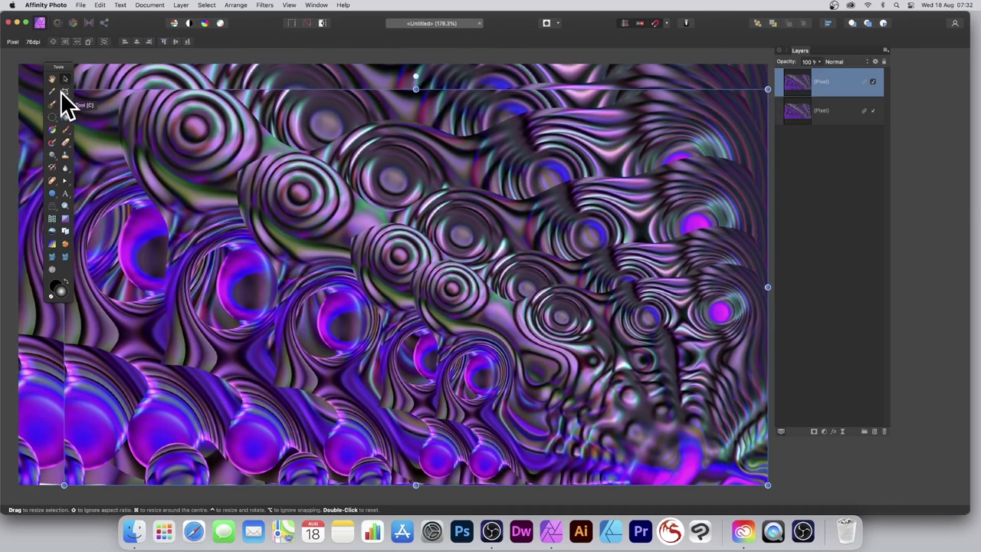
# Add six more linked duplicates, each scaled smaller toward the lower-right corner, for a stack of eight layers
pyautogui.press('super+j')
pyautogui.moveTo(61, 69); pyautogui.dragTo(23, 64)
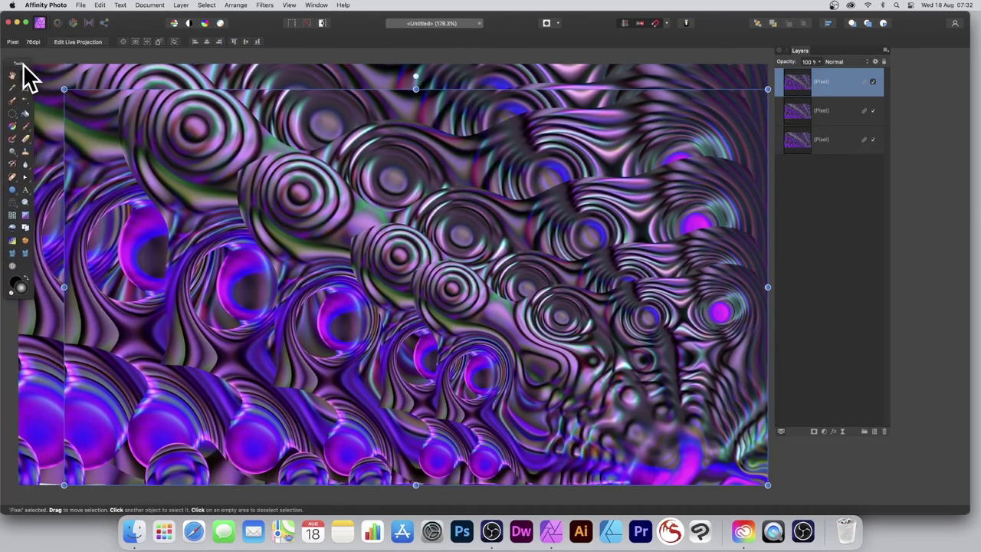
pyautogui.moveTo(64, 89); pyautogui.dragTo(438, 300)
pyautogui.press('super+j')
pyautogui.press('super+j')
pyautogui.press('super+j')
pyautogui.press('super+j')
pyautogui.press('super+j')
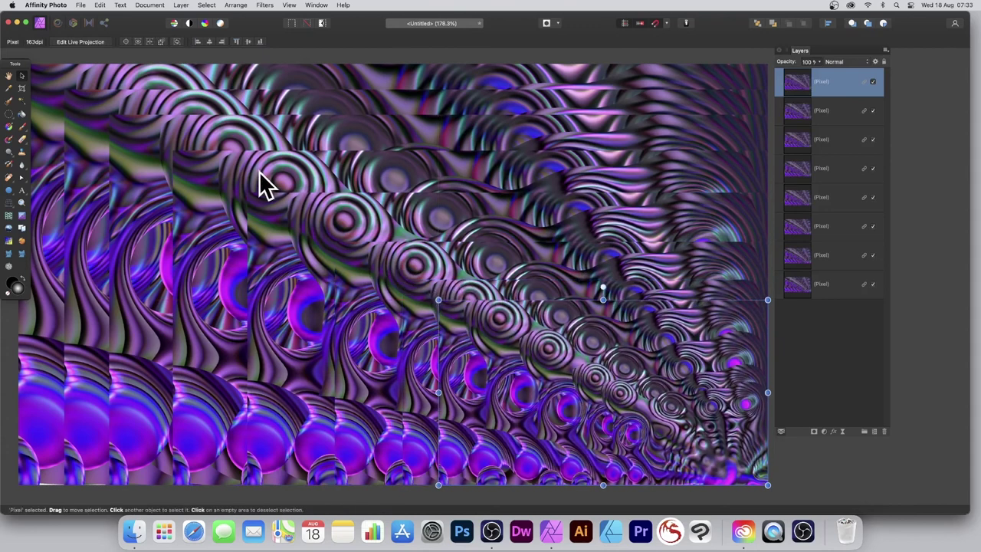
# Apply a Gaussian Blur with a 0.4 px radius to the top linked copy
pyautogui.click(264, 6)
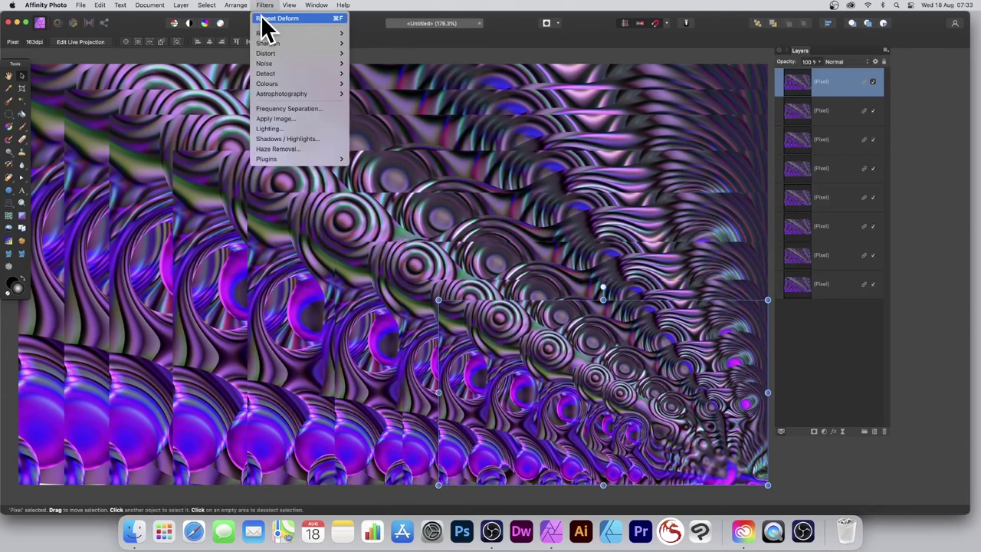
pyautogui.moveTo(279, 37)
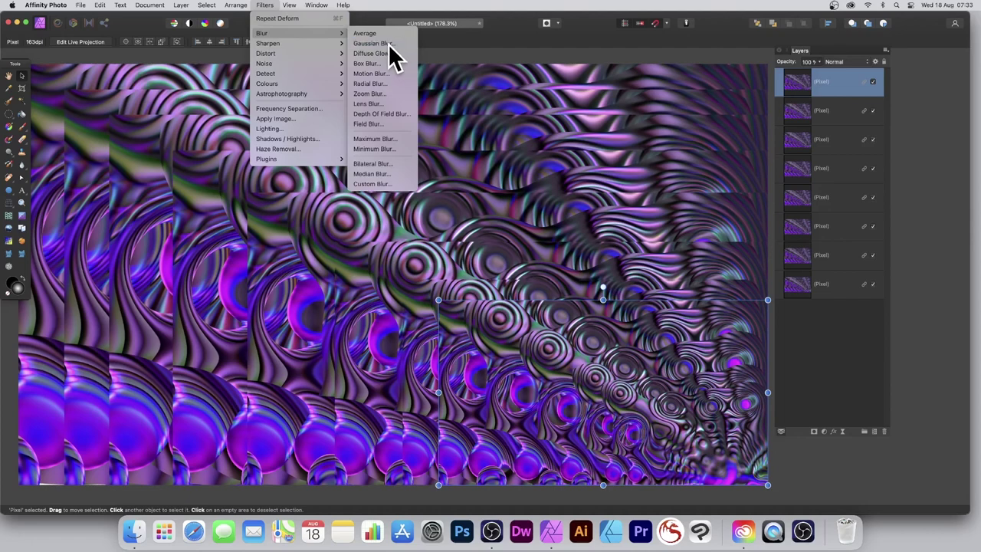
pyautogui.click(389, 43)
pyautogui.moveTo(841, 473); pyautogui.dragTo(830, 469)
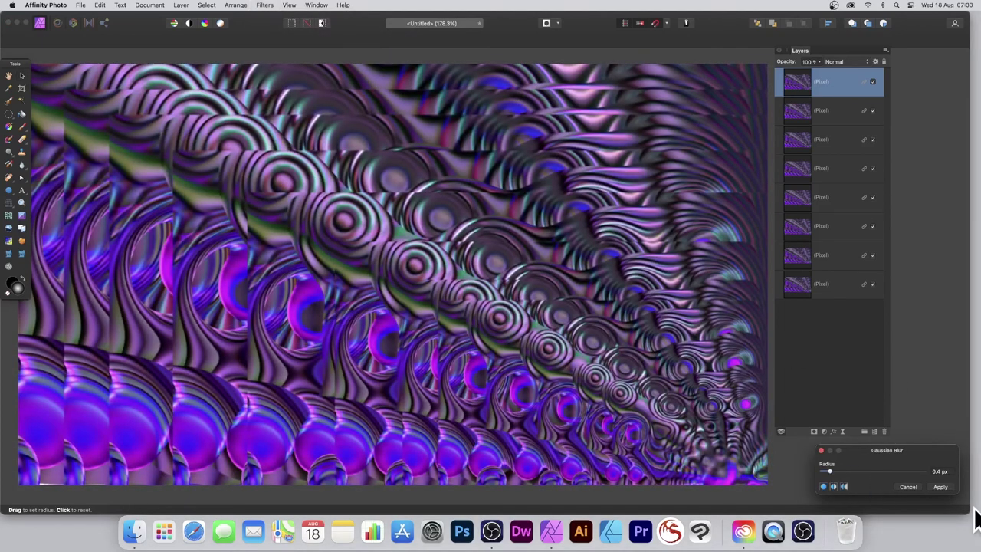
pyautogui.click(940, 487)
# Start the Deform filter on the top copy and place anchor points along its upper and right-hand parts
pyautogui.click(265, 6)
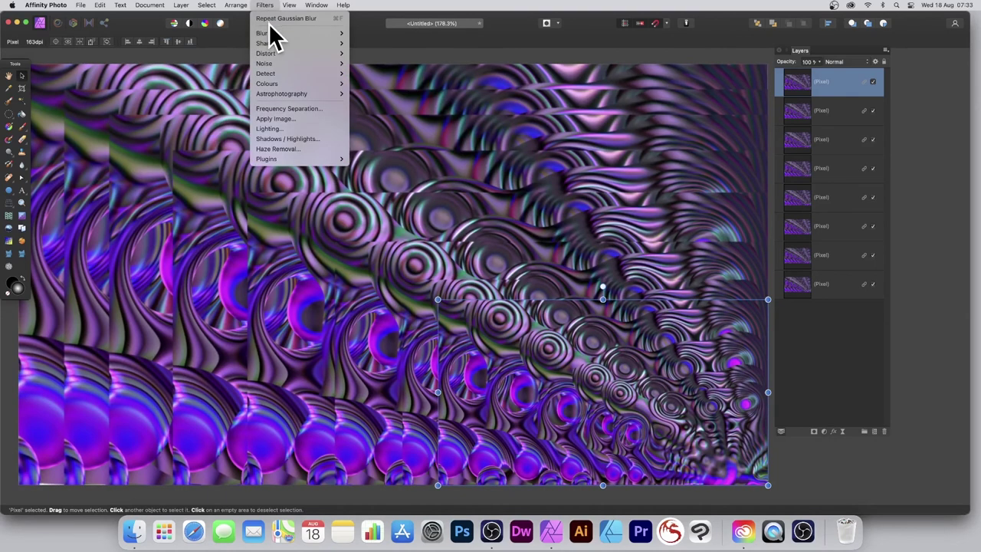
pyautogui.moveTo(268, 54)
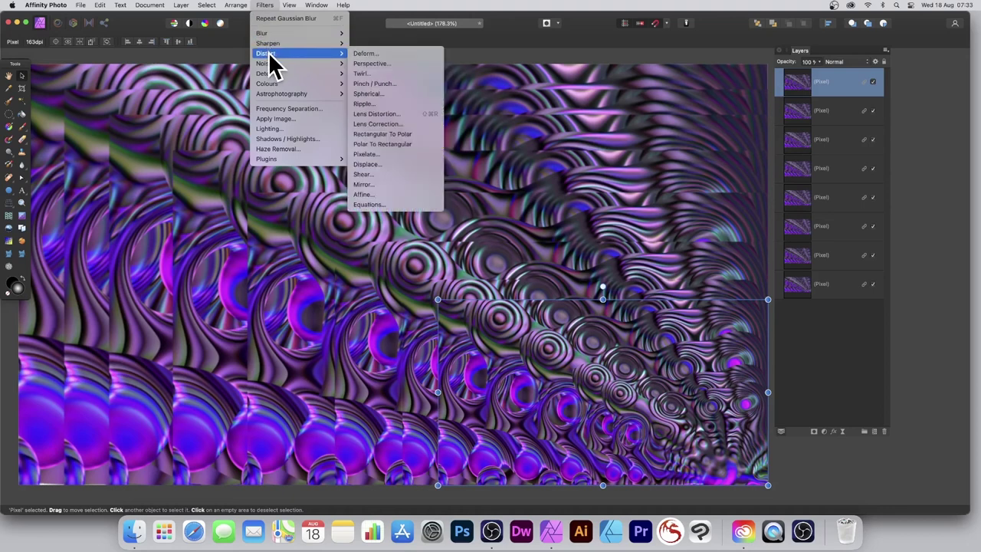
pyautogui.click(365, 55)
pyautogui.click(533, 335)
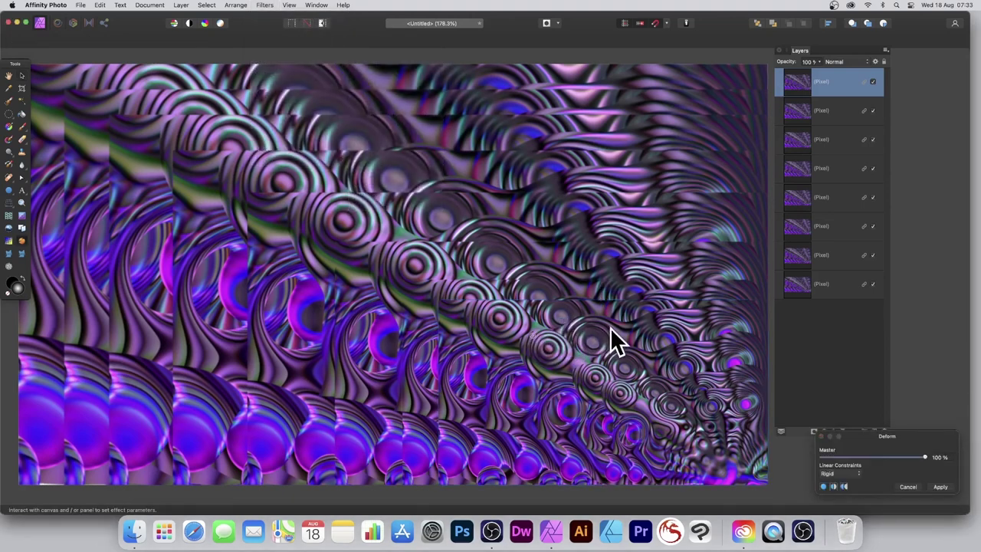
pyautogui.click(746, 339)
pyautogui.click(742, 398)
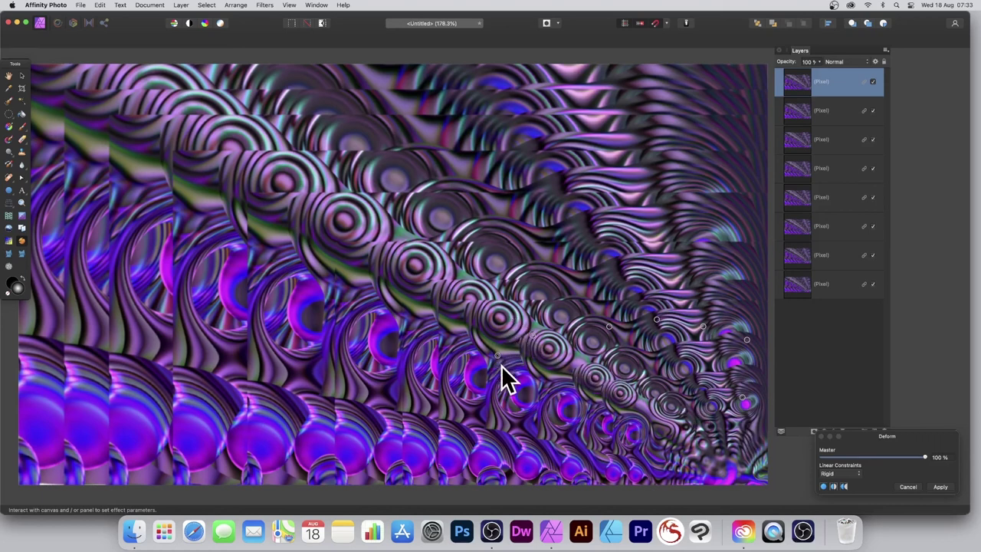
# Place further Deform anchor points down the copy's left-hand part and along its bottom edge
pyautogui.click(499, 426)
pyautogui.click(500, 448)
pyautogui.click(535, 466)
pyautogui.click(572, 461)
pyautogui.click(616, 464)
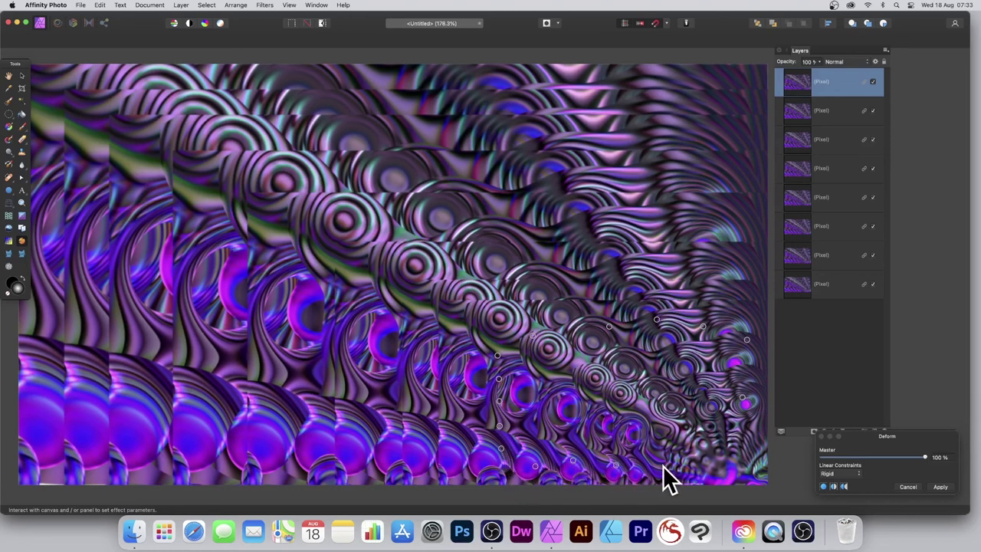
pyautogui.click(737, 467)
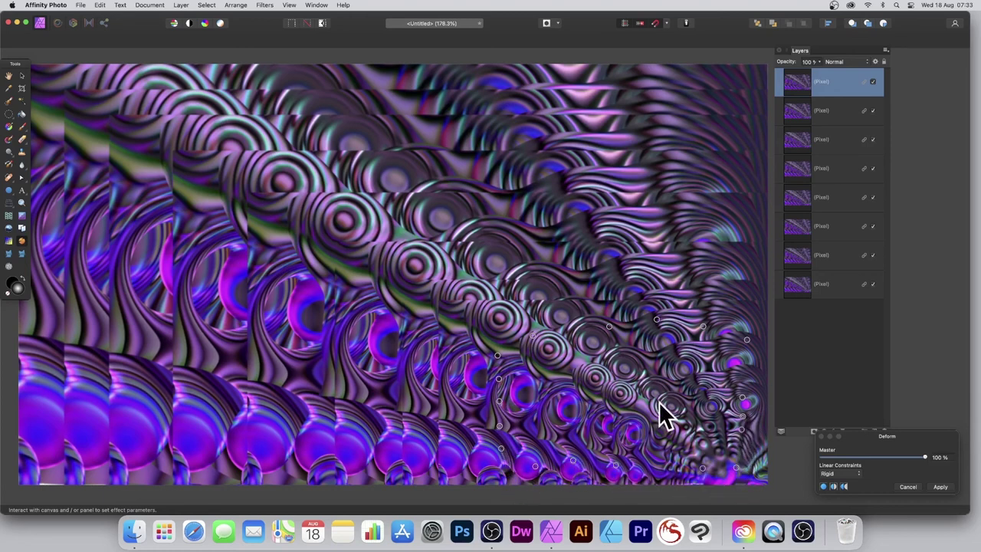
# Pull Deform points from inside the smallest copy out past its left side, toward the upper left, left and lower left
pyautogui.moveTo(538, 359); pyautogui.dragTo(442, 275)
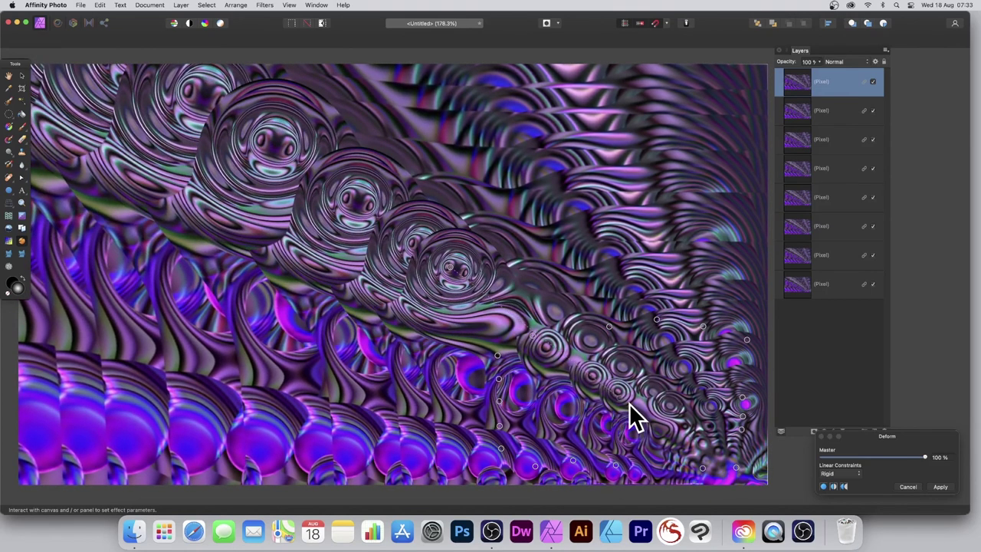
pyautogui.moveTo(630, 403); pyautogui.dragTo(366, 361)
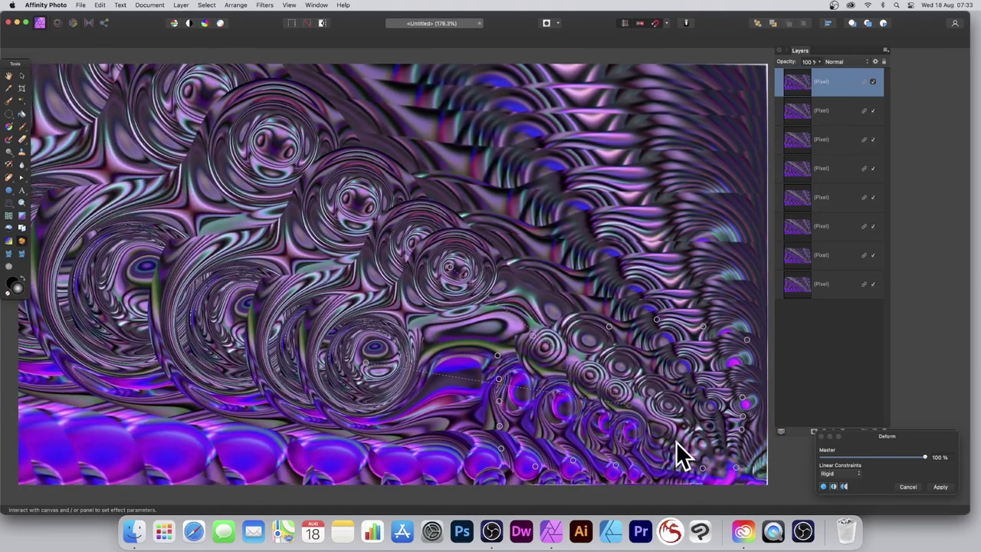
pyautogui.moveTo(652, 449); pyautogui.dragTo(363, 463)
# Pull Deform points from the copy's lower-right area upward past its top edge, pull another leftward near the bottom, and apply the filter
pyautogui.moveTo(683, 465); pyautogui.dragTo(584, 225)
pyautogui.moveTo(713, 462); pyautogui.dragTo(691, 237)
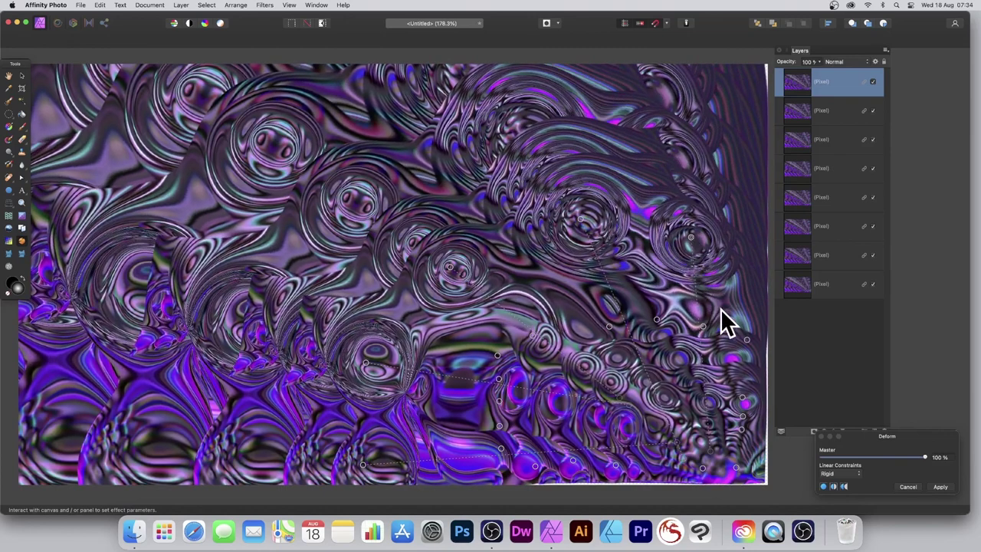
pyautogui.moveTo(733, 401); pyautogui.dragTo(756, 227)
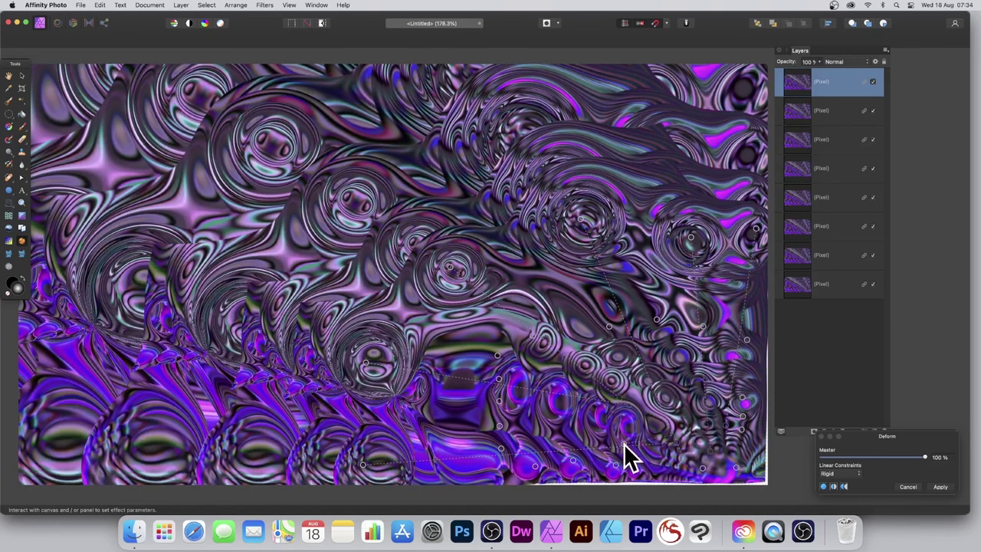
pyautogui.moveTo(624, 446); pyautogui.dragTo(450, 460)
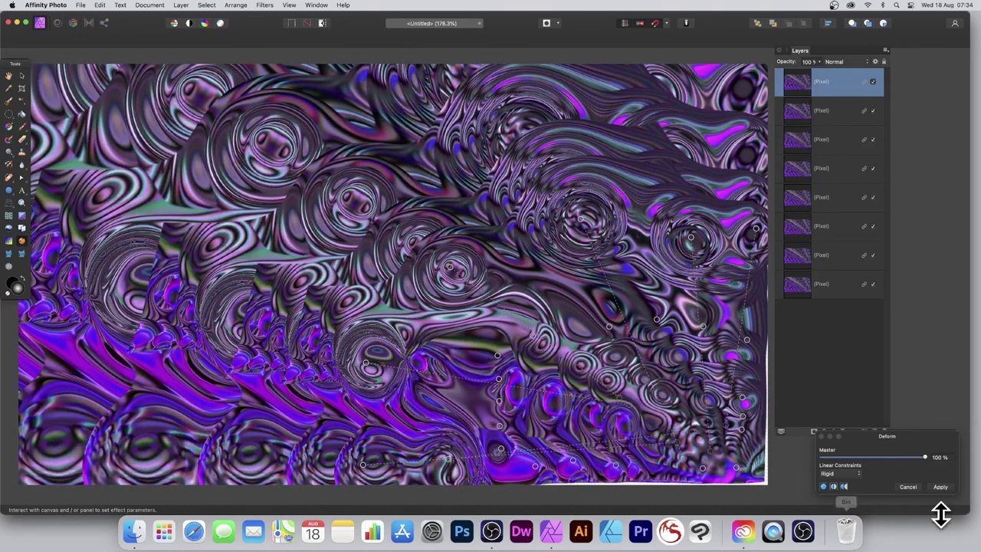
pyautogui.click(941, 488)
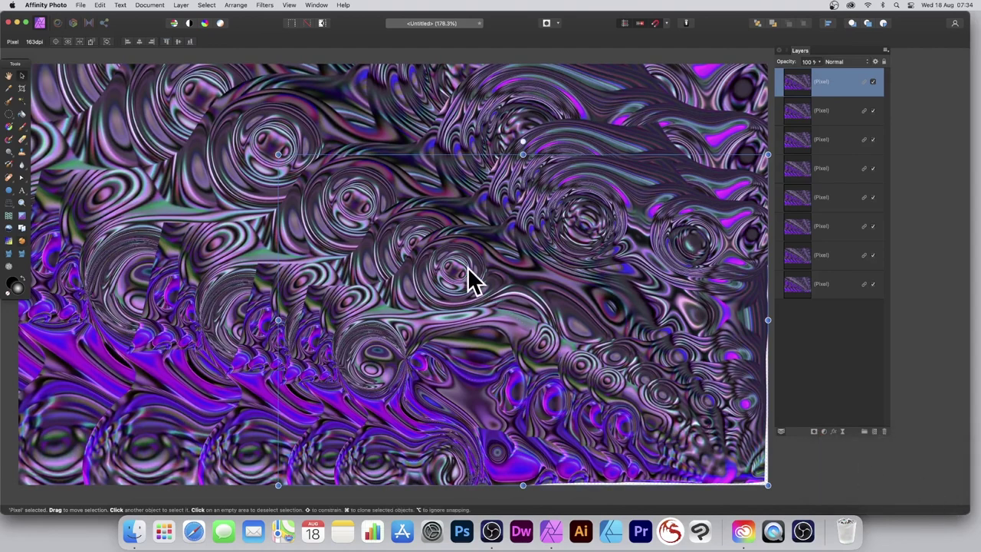